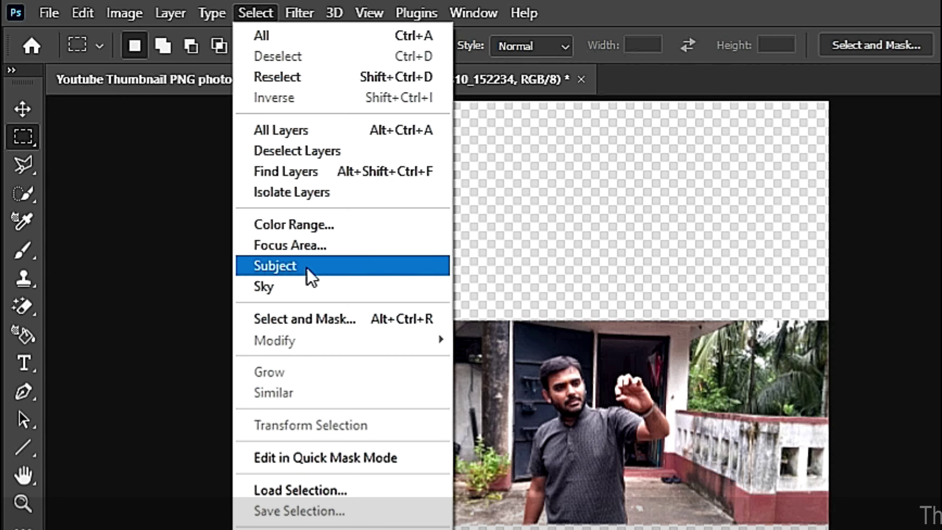
Select the man in the photo automatically with the Subject selection.
left_click(308, 267)
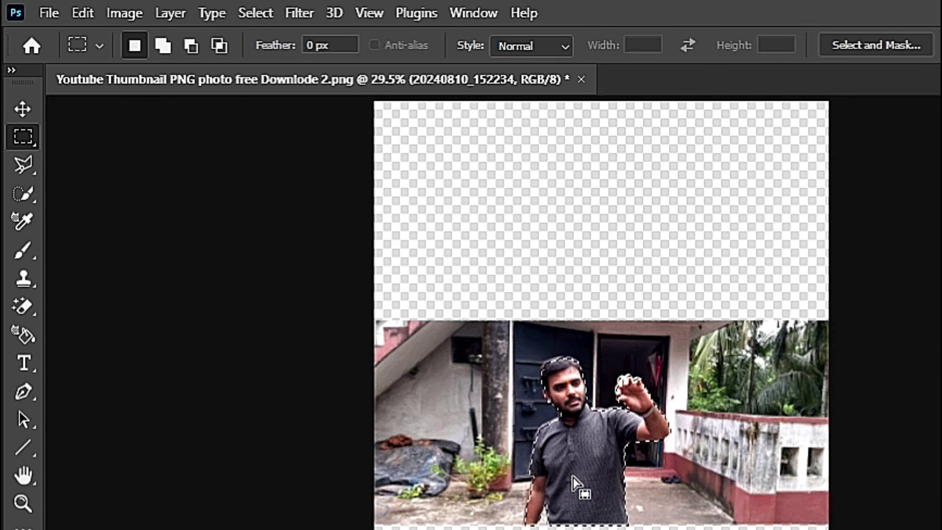
key("z")
left_click_drag(572, 459, 680, 455)
key("m")
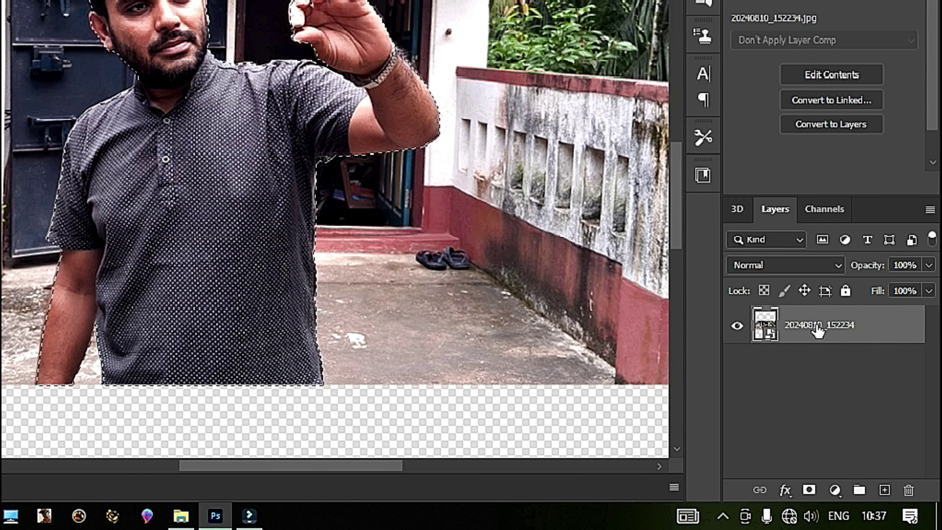
Convert the smart object to layers, retaining its transforms, and duplicate the resulting photo layer.
left_click(830, 125)
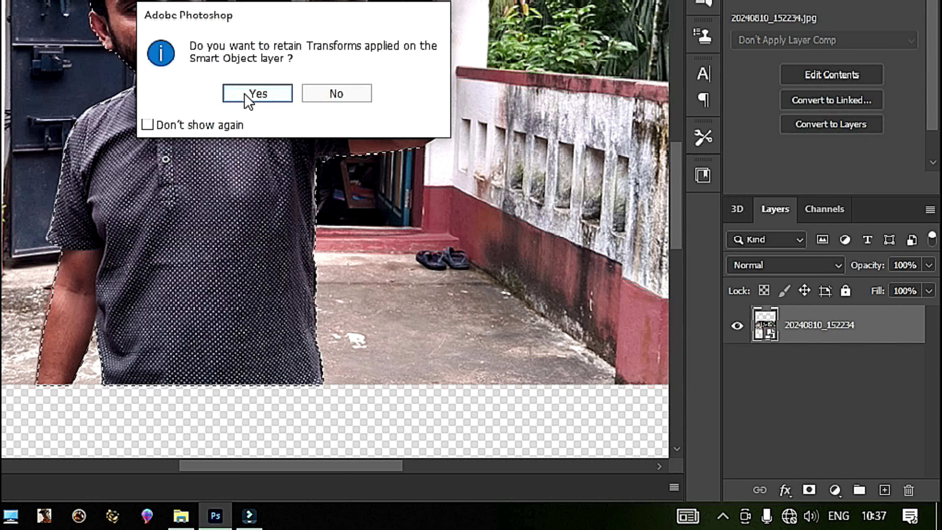
left_click(255, 95)
left_click_drag(767, 325, 885, 489)
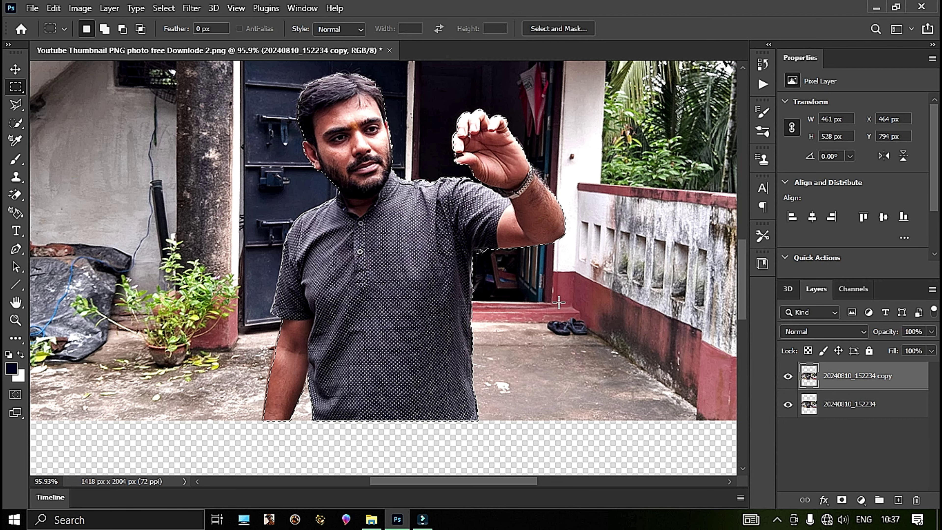
Expand the selection around the man by 1 pixel.
scroll(356, 252, "up", 2)
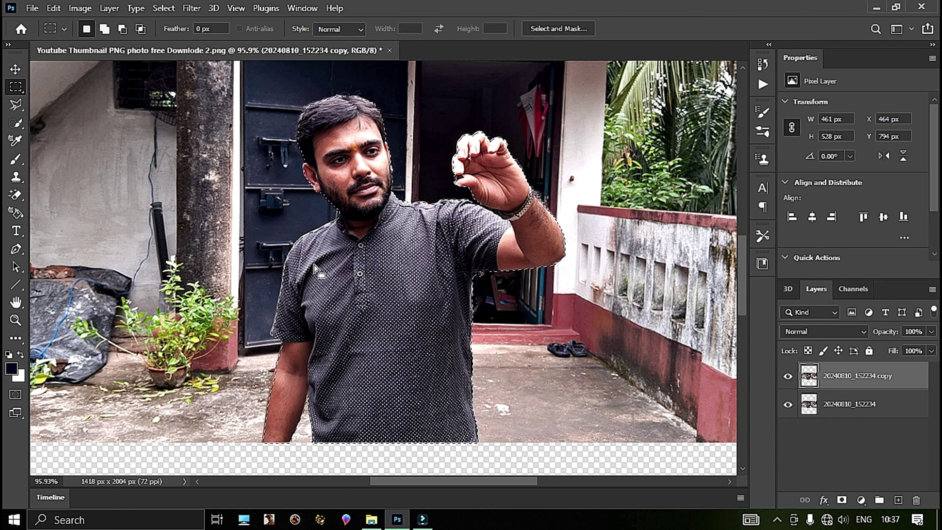
key("z")
left_click_drag(311, 341, 383, 322)
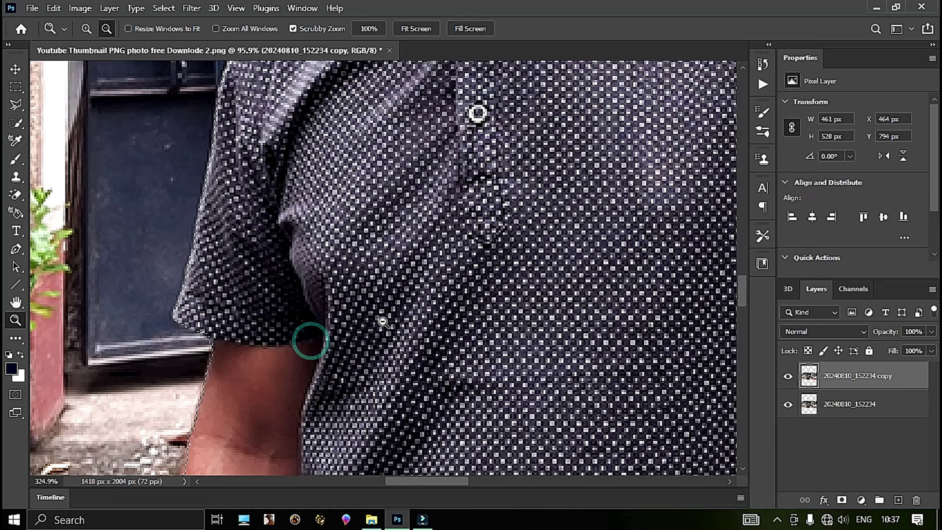
key("m")
left_click_drag(372, 362, 379, 238)
left_click_drag(368, 298, 378, 242)
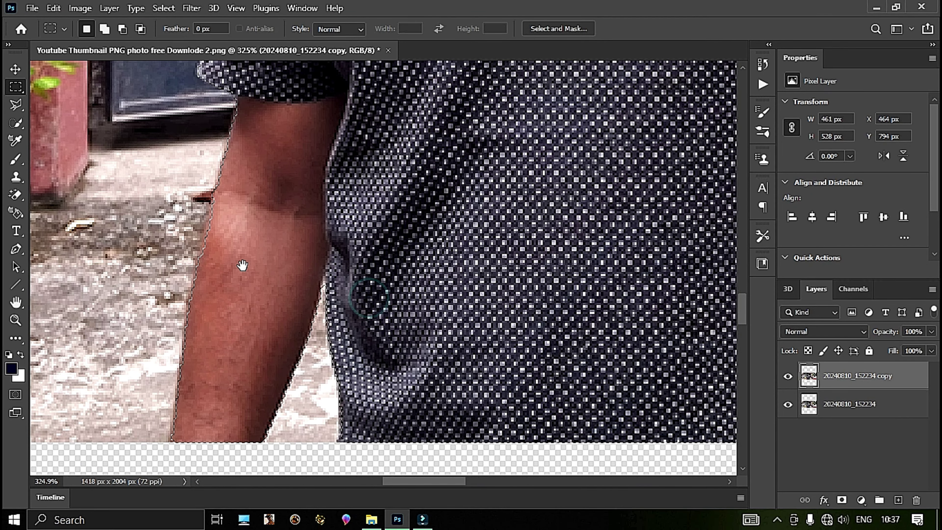
key("z")
mouse_move(197, 237)
left_mouse_down()
mouse_move(235, 236)
mouse_move(190, 245)
left_mouse_up()
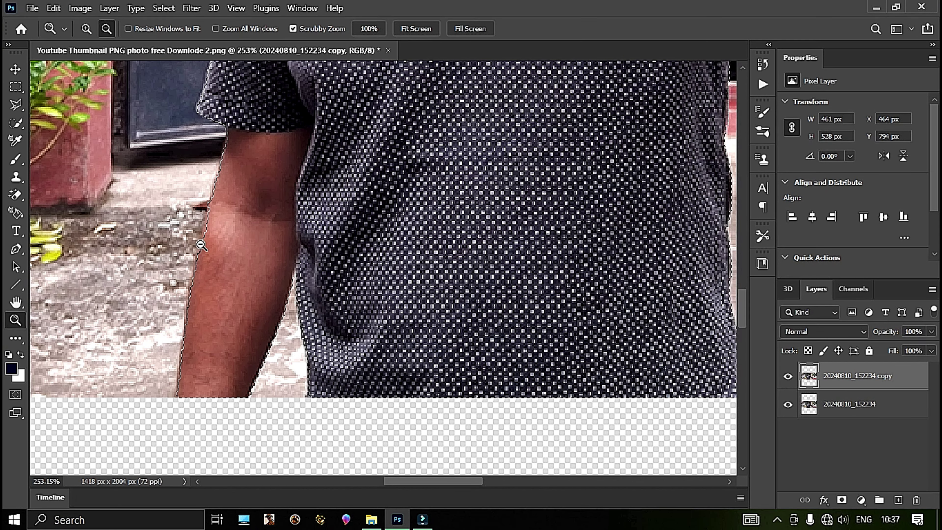
key("m")
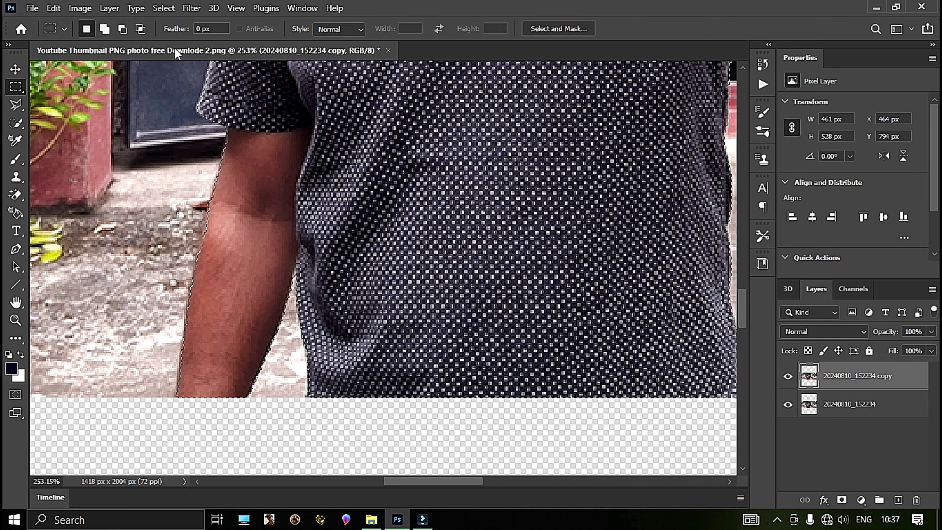
left_click(168, 9)
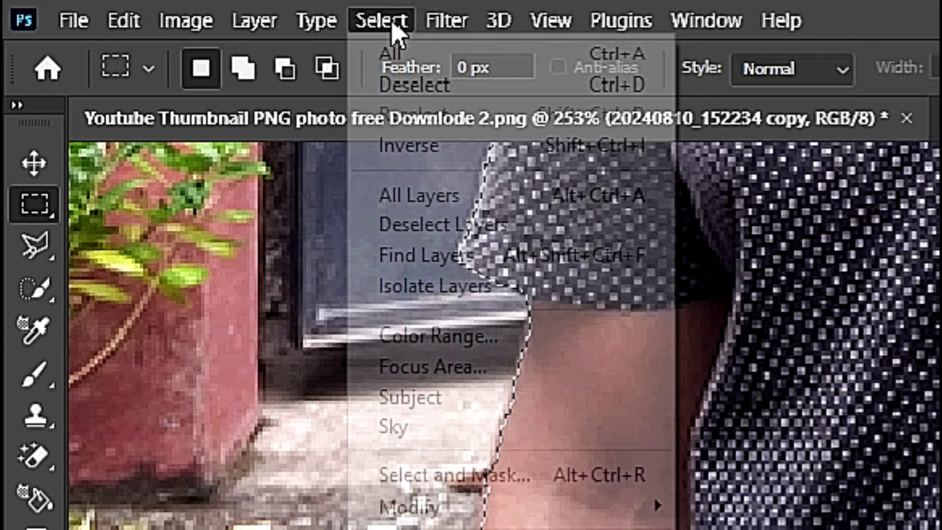
mouse_move(459, 512)
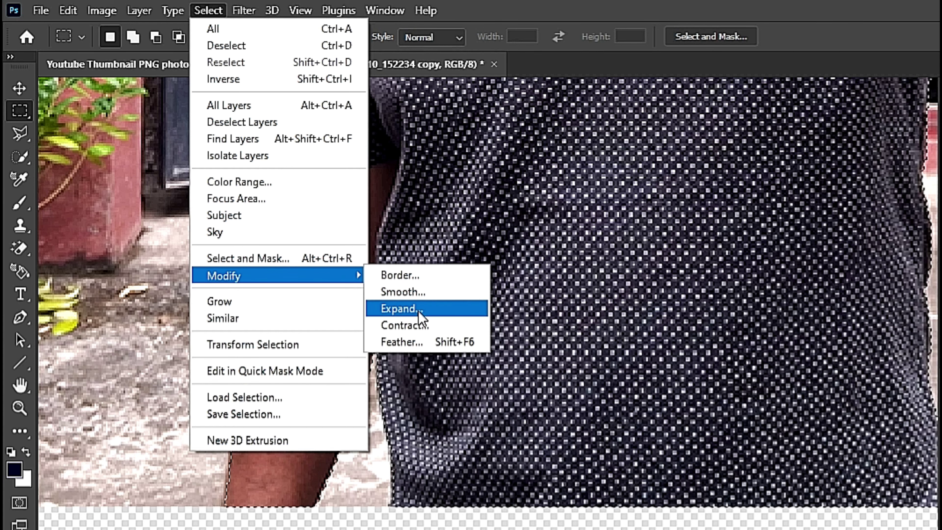
left_click(427, 310)
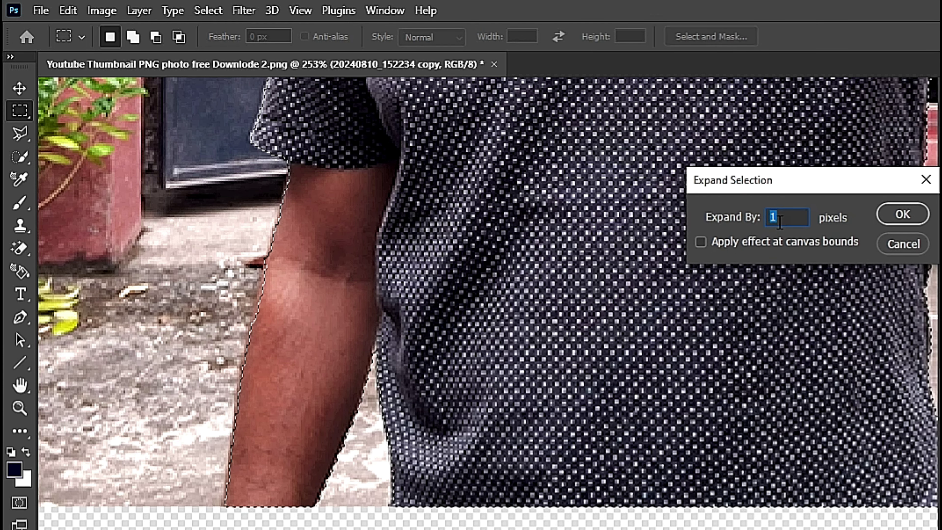
left_click(894, 214)
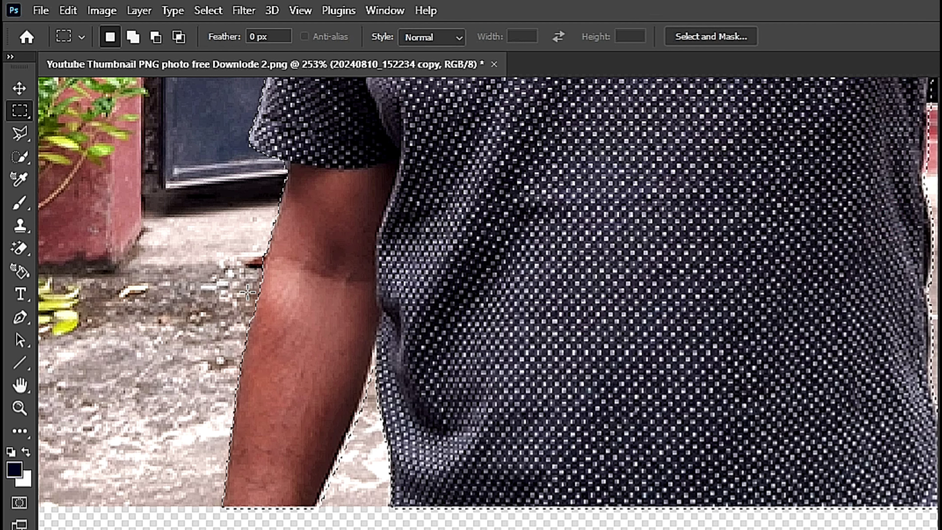
Examine the expanded selection edge along the shirt, lowered arm, shoulder and raised hand.
key("z")
left_click_drag(623, 340, 533, 342)
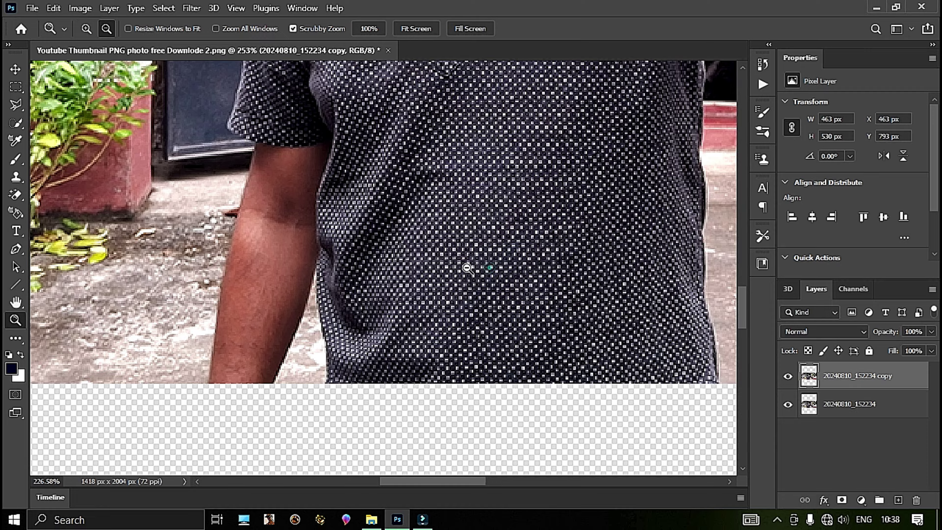
key("m")
left_click_drag(521, 122, 442, 244)
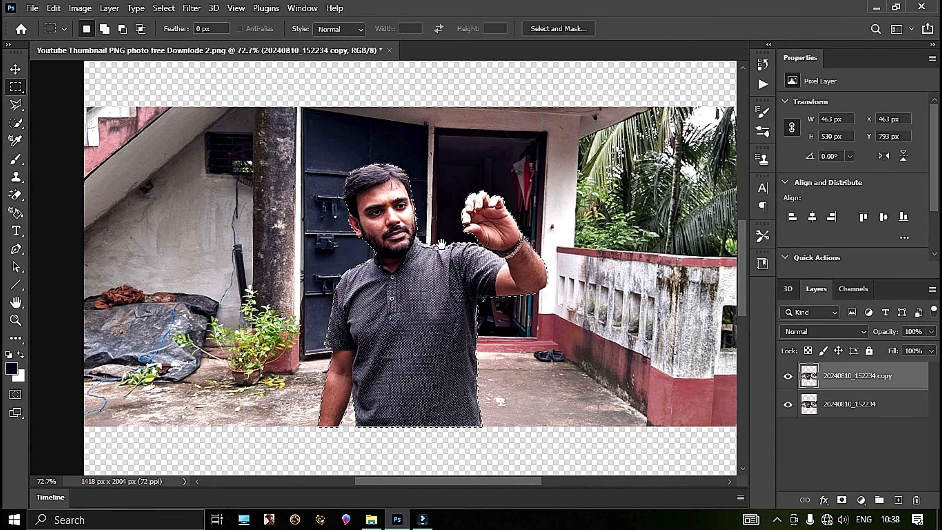
key("z")
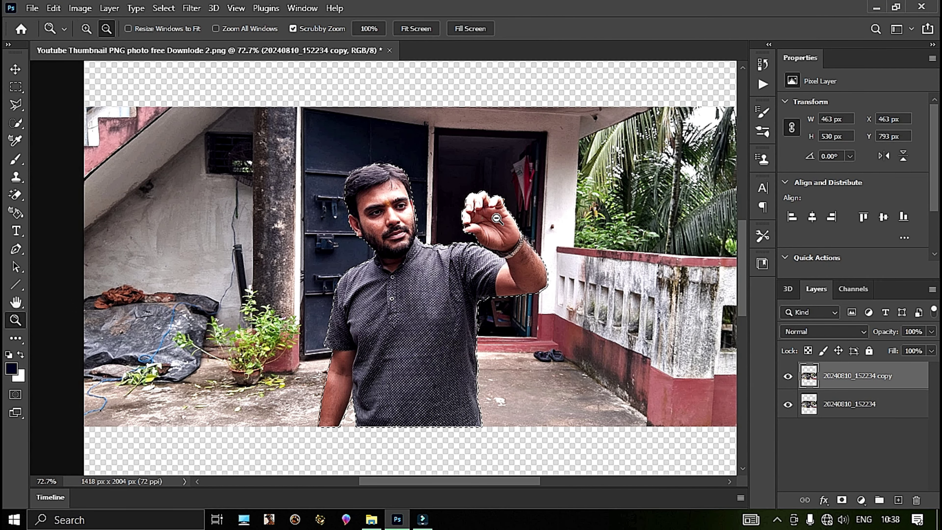
left_click_drag(482, 218, 555, 215)
key("m")
left_click_drag(590, 370, 597, 239)
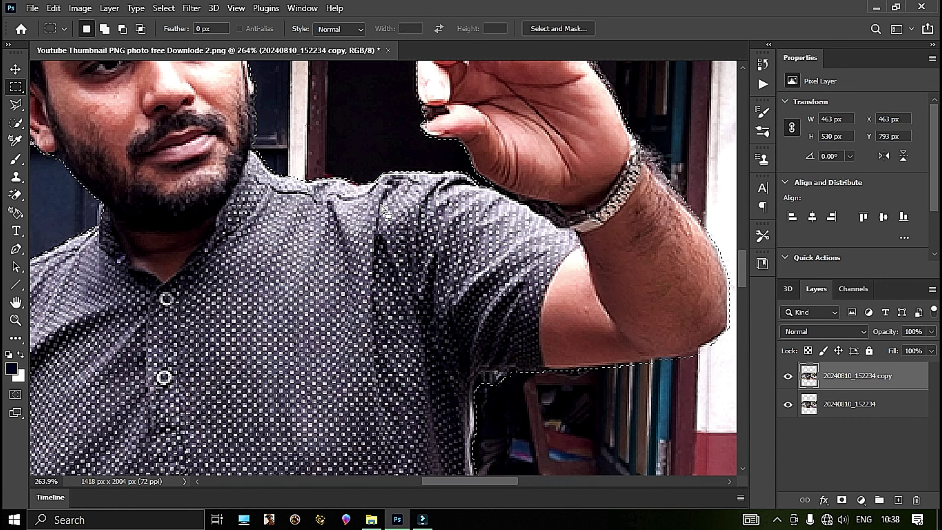
left_click_drag(412, 189, 260, 180)
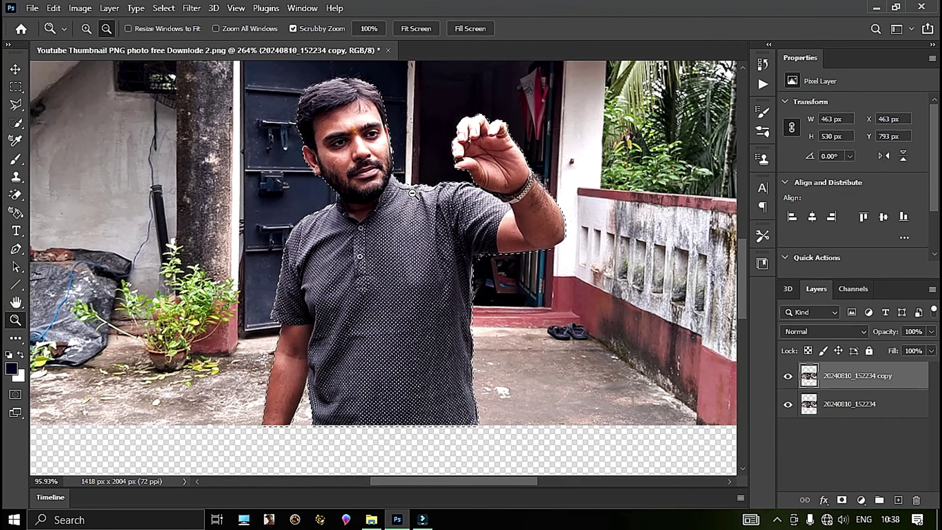
With the original photo layer hidden, invert the selection and delete the background from the copy layer.
right_click(343, 156)
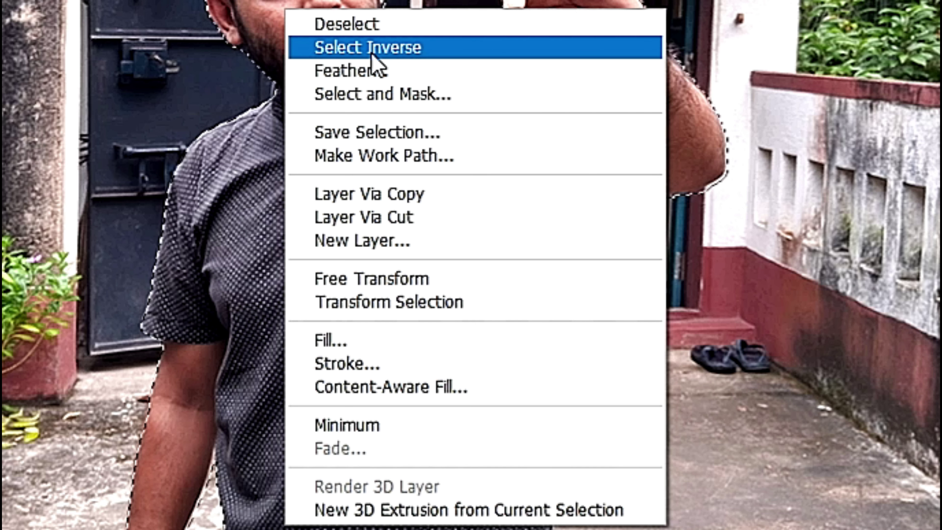
left_click(386, 176)
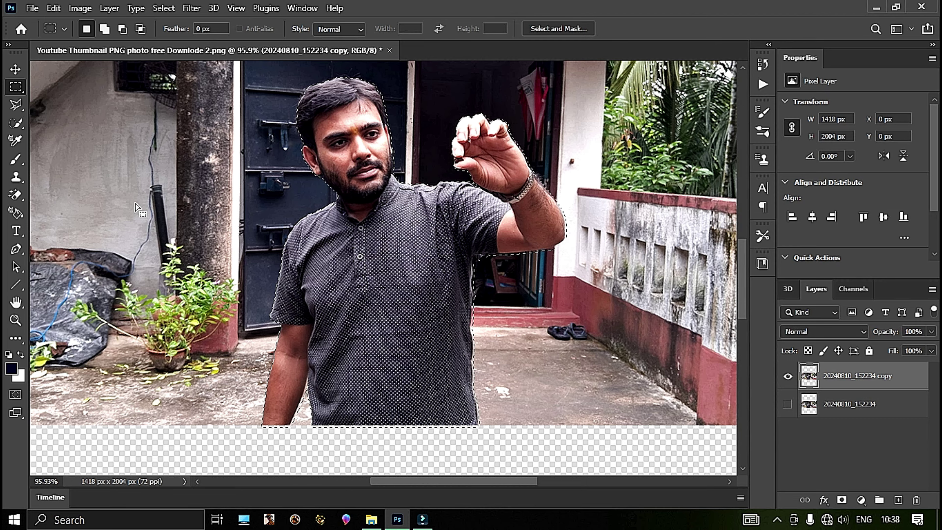
key("Delete")
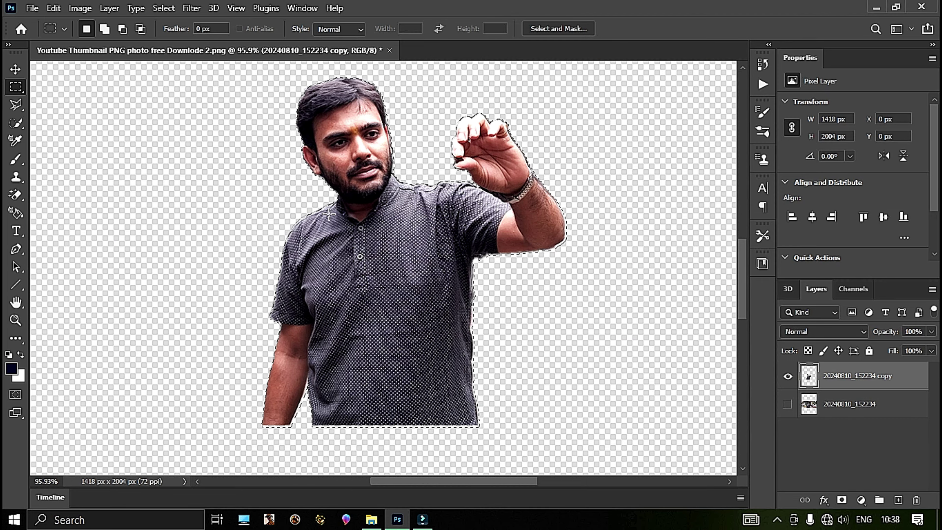
Examine the cutout's edges around the face, shoulders and raised hand.
key("ctrl+d")
key("z")
scroll(338, 207, "up", 5)
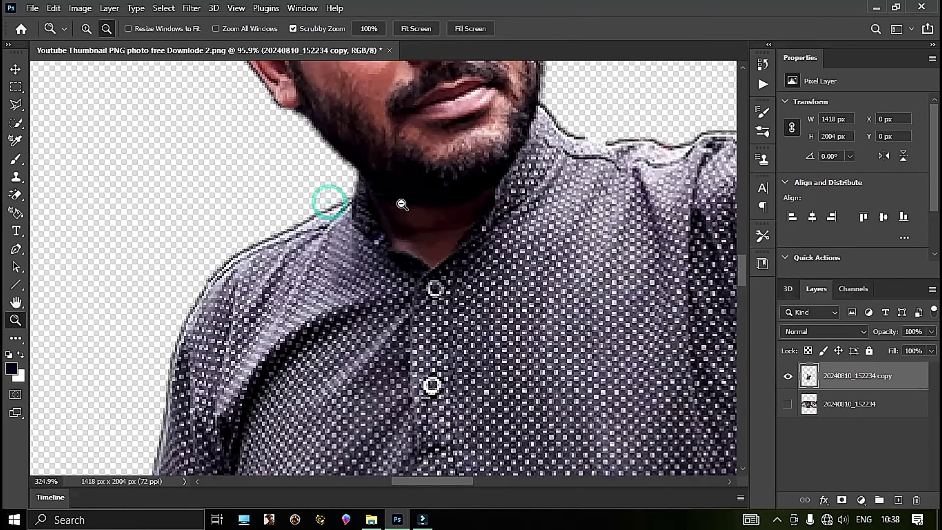
scroll(351, 204, "down", 3)
key("ctrl+0")
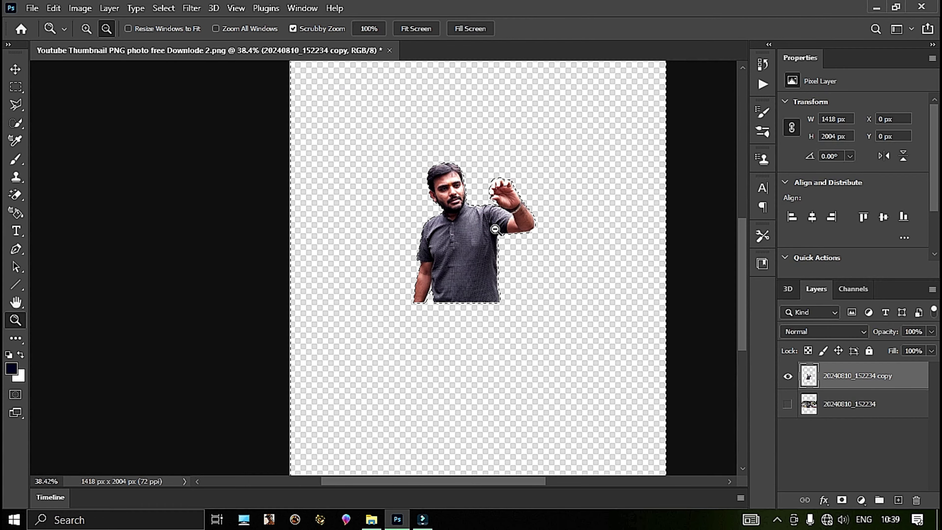
key("m")
key("ctrl+shift+d")
key("z")
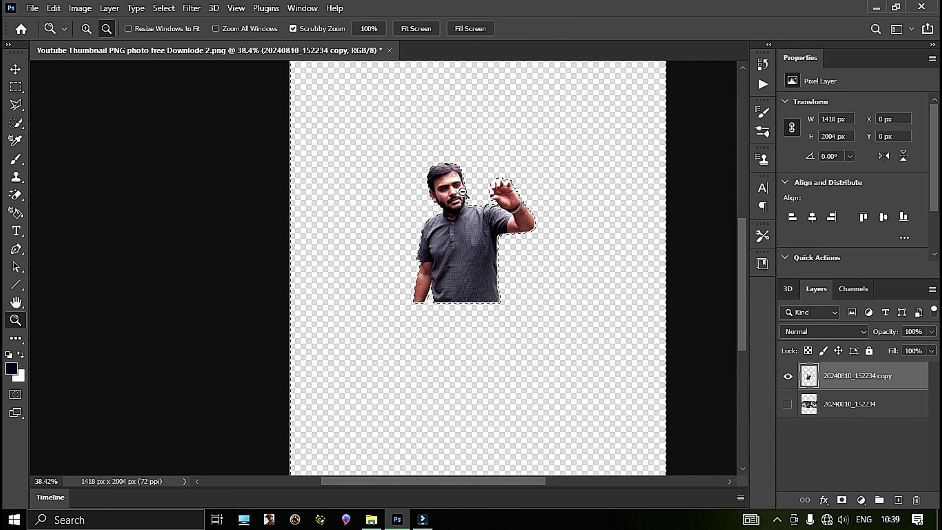
left_click_drag(462, 191, 553, 204)
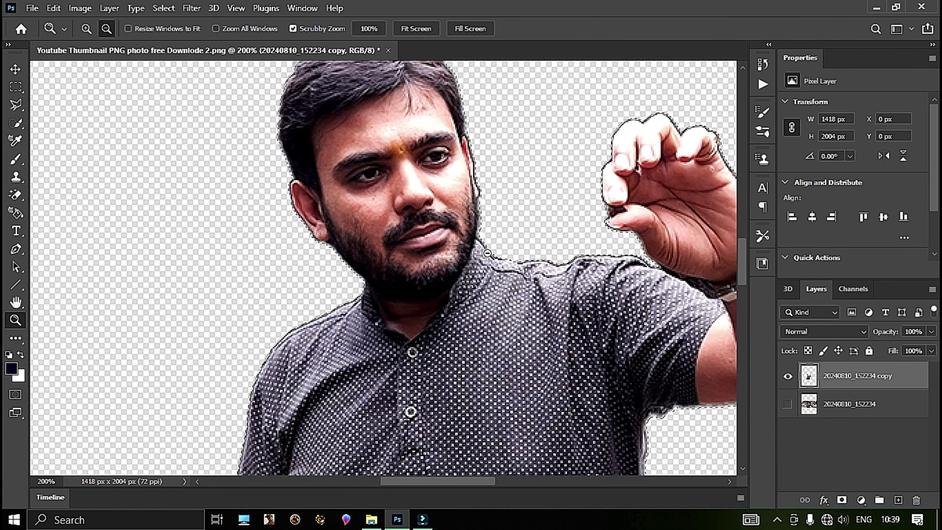
Clear the selection to check the cutout's whole outline, and restore the background selection.
key("m")
left_click(267, 214)
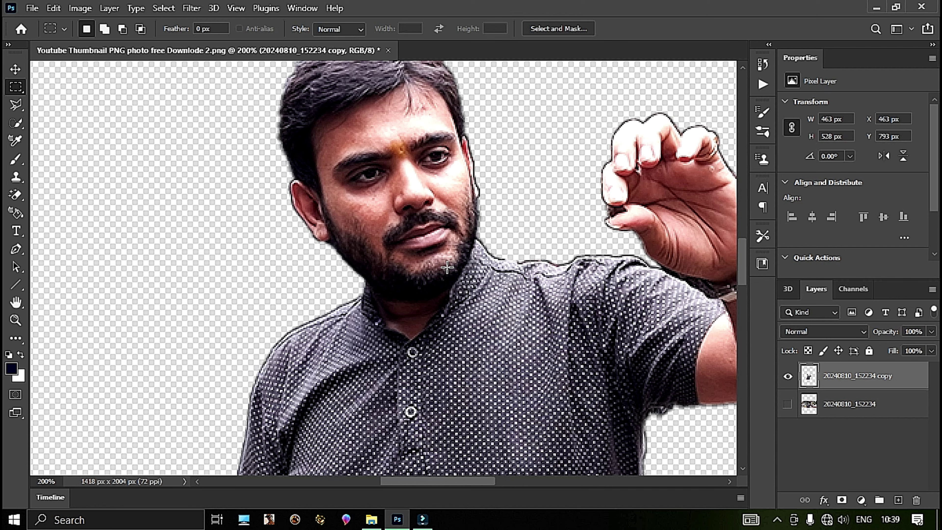
key("z")
left_click_drag(447, 267, 284, 151)
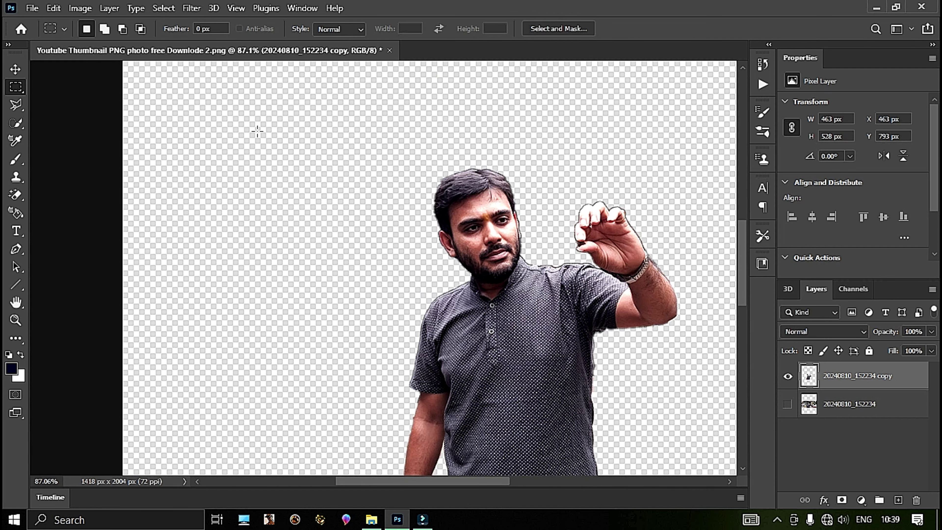
key("ctrl+shift+d")
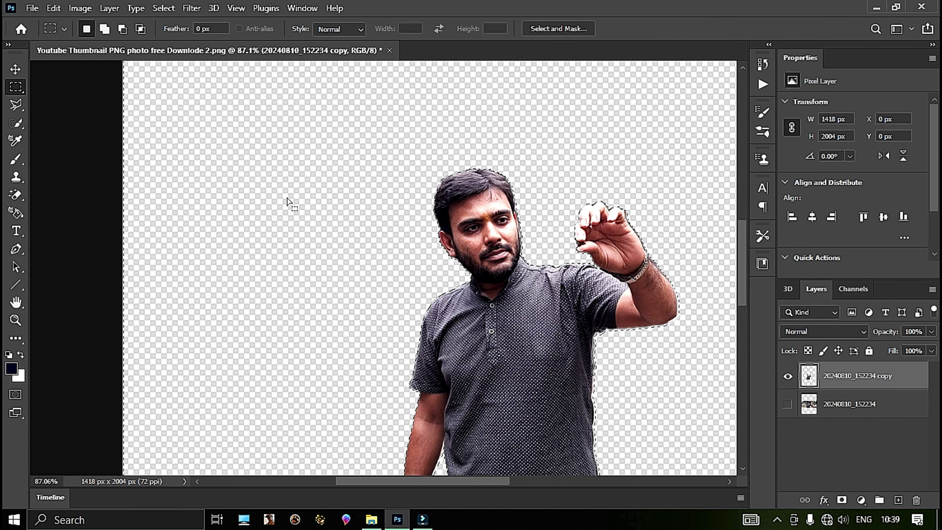
Try adding a layer mask to the copy layer from the background selection, and undo it.
left_click(842, 500)
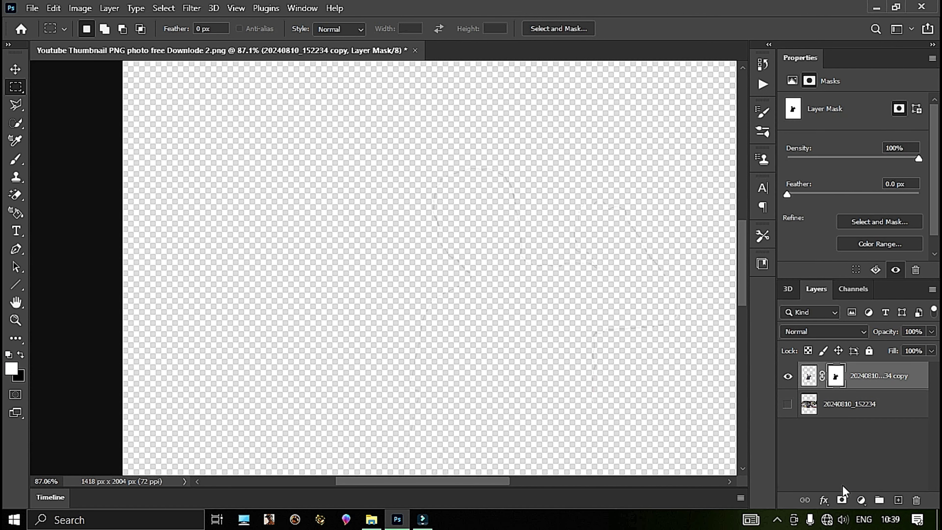
key("ctrl+z")
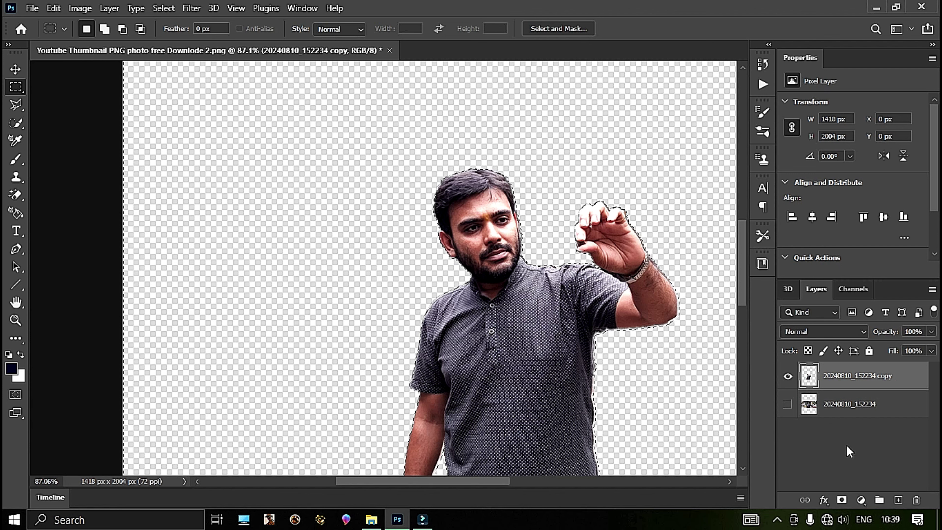
Invert the selection back to the man and add a layer mask to the copy layer from it.
right_click(560, 279)
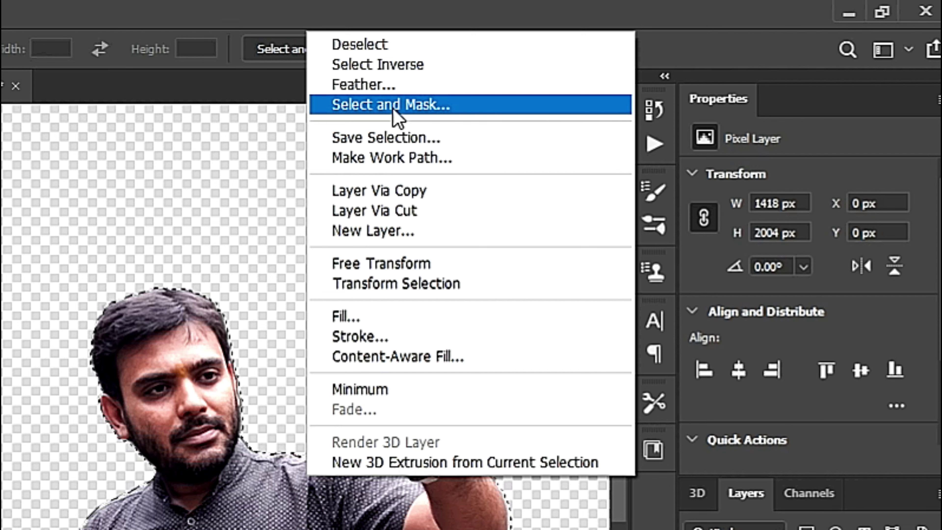
left_click(378, 65)
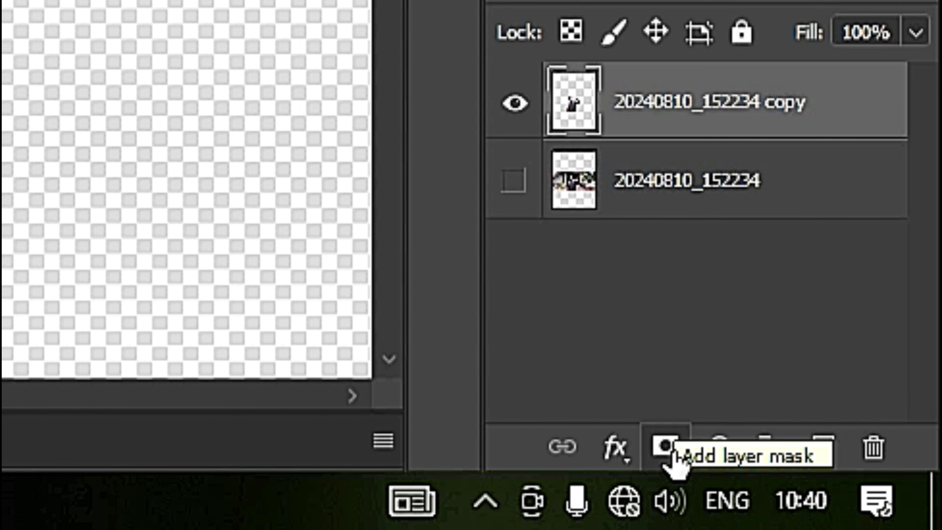
left_click(666, 445)
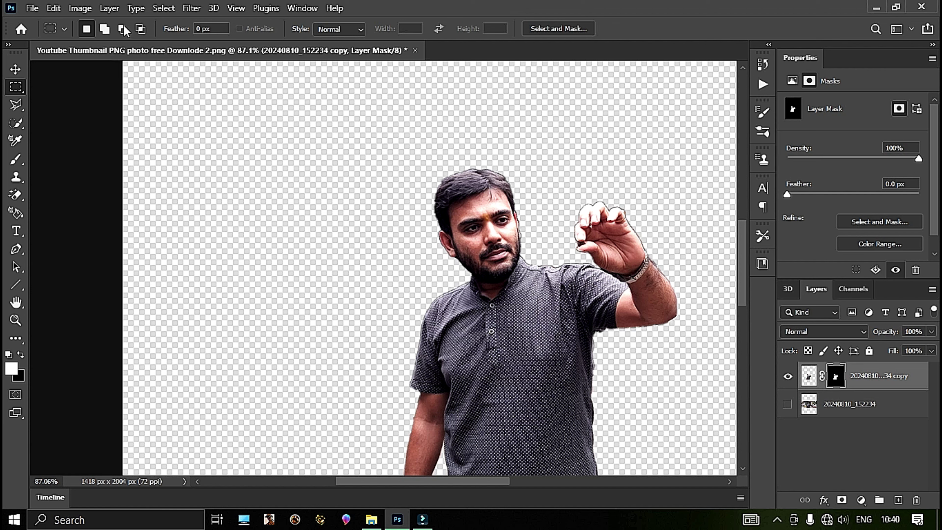
Contract the man's layer mask with the Minimum filter, using a 1-pixel radius and preserving squareness.
left_click(191, 9)
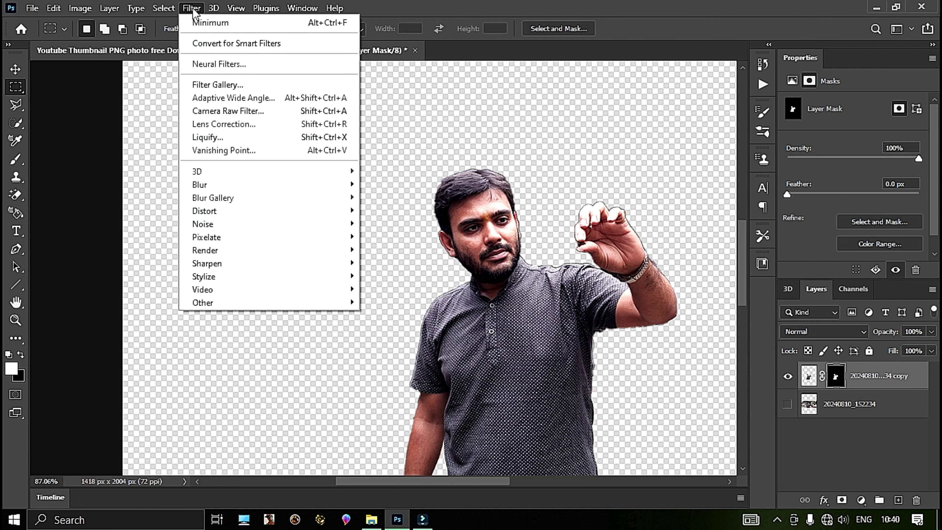
mouse_move(334, 303)
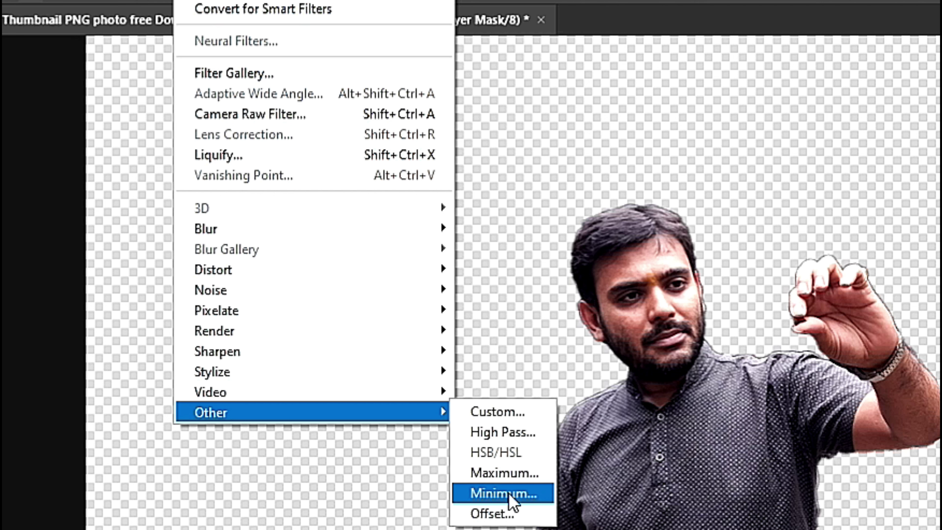
left_click(508, 494)
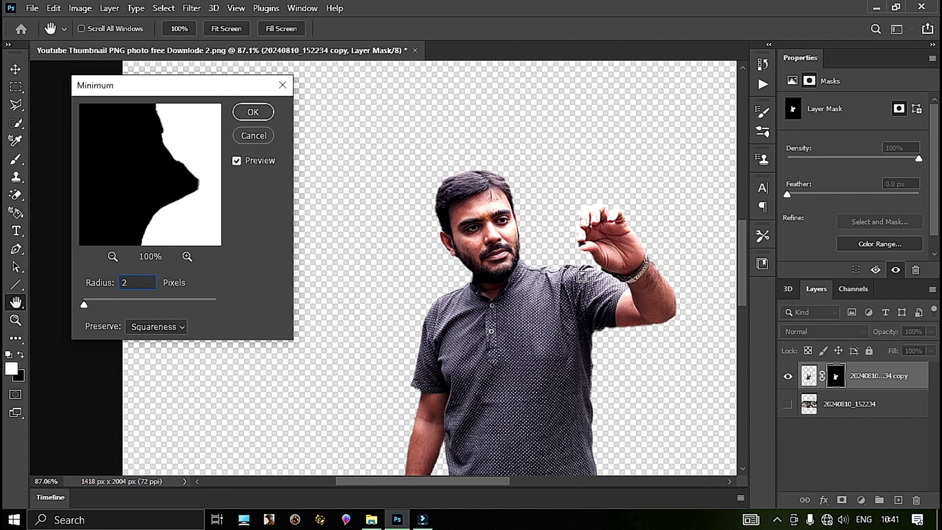
left_click(128, 283)
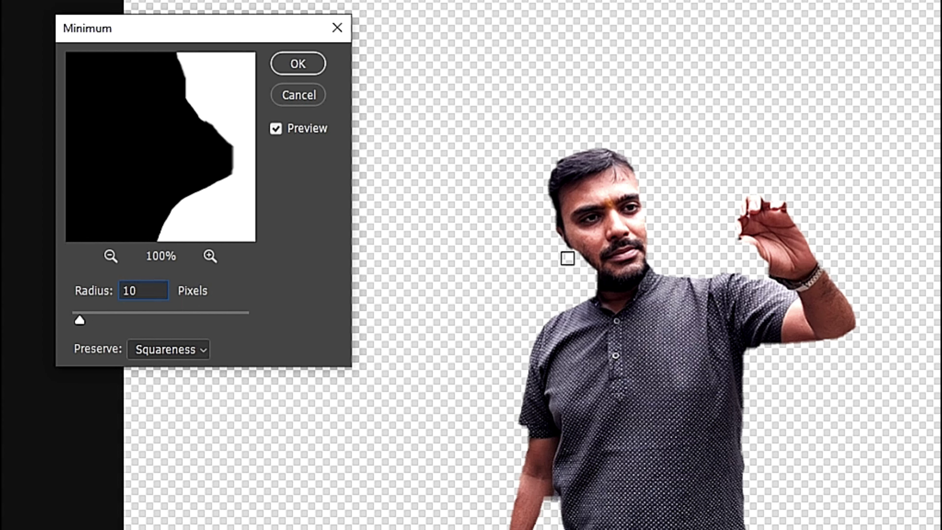
double_click(138, 289)
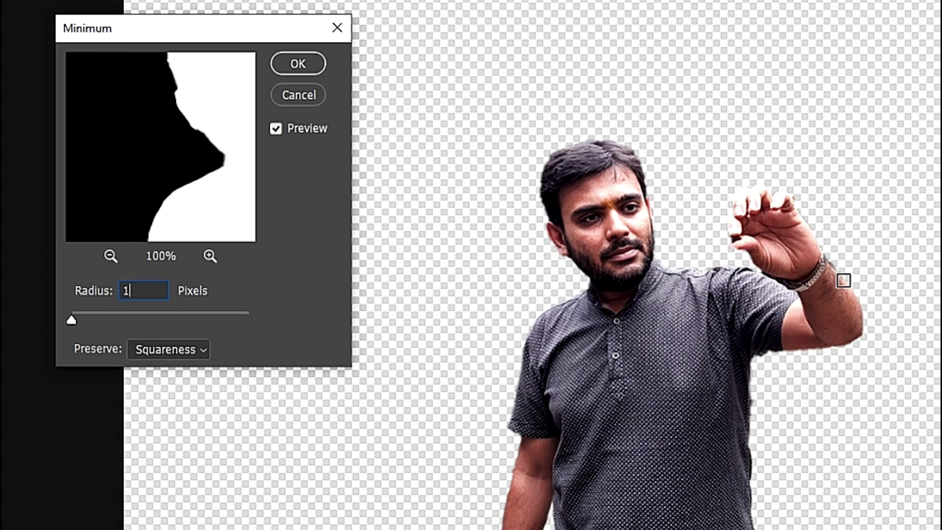
left_click(301, 64)
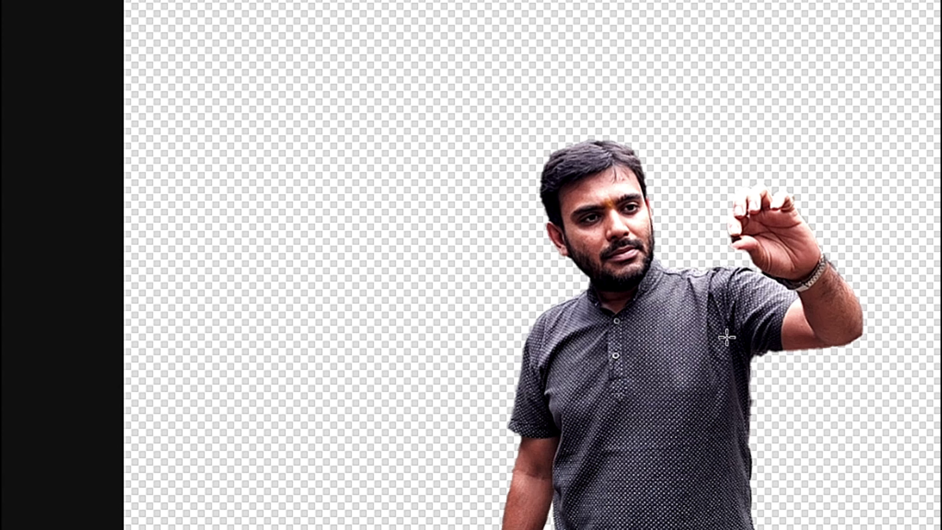
Enlarge the masked man to about 1364 x 1556 px and position him against the canvas's left edge.
left_click(738, 315, "alt")
left_click(637, 311, "alt")
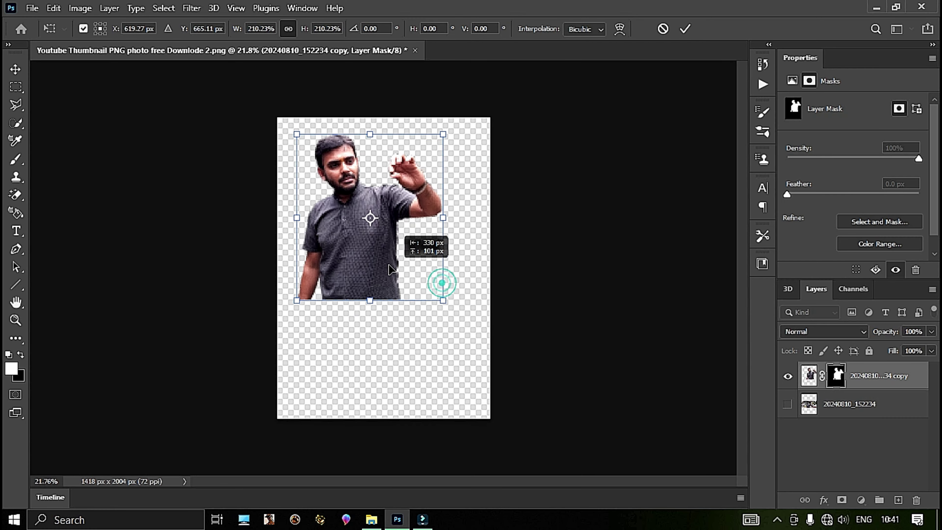
left_click_drag(442, 279, 488, 359)
left_click_drag(426, 311, 419, 336)
left_click(685, 28)
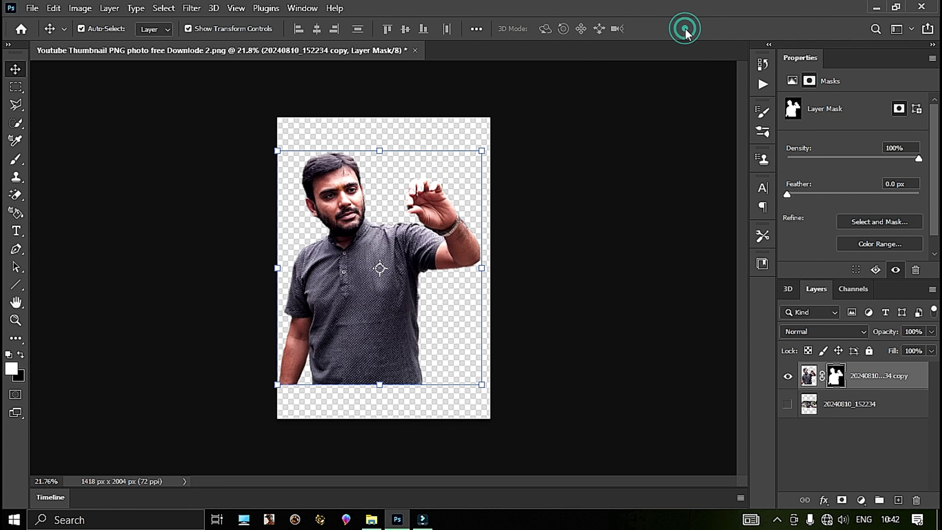
Create a new UHDTV/4K 2160p document of 3840 x 2160 px and bring the masked man layer into it.
right_click(510, 52)
left_click(560, 121)
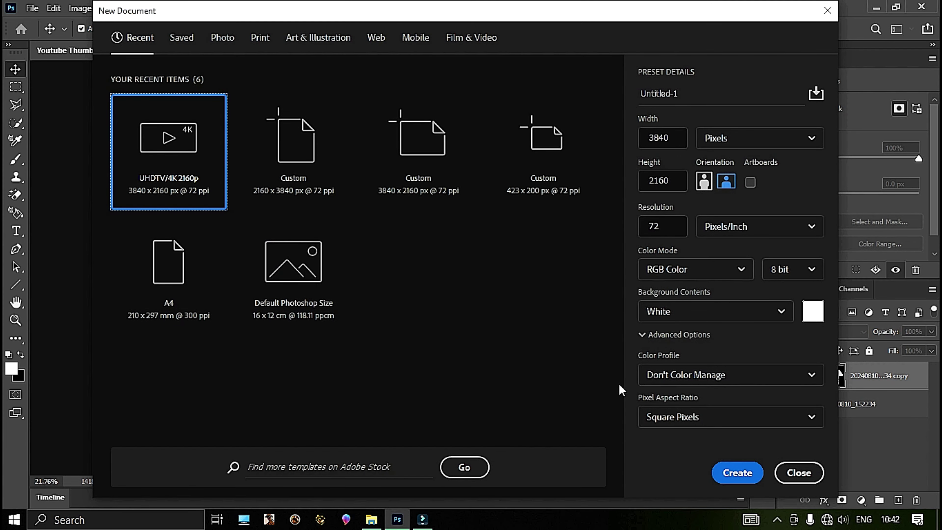
left_click(744, 473)
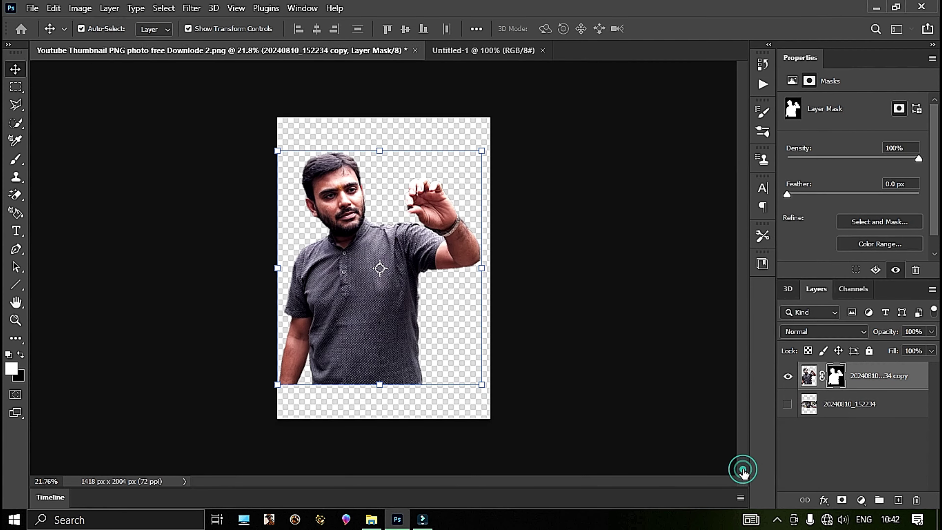
left_click(379, 48)
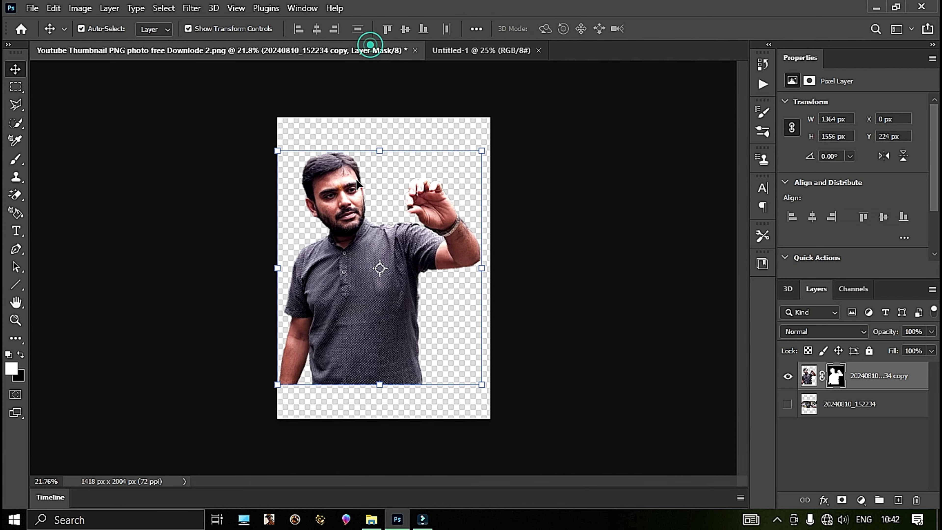
left_click_drag(347, 220, 446, 261)
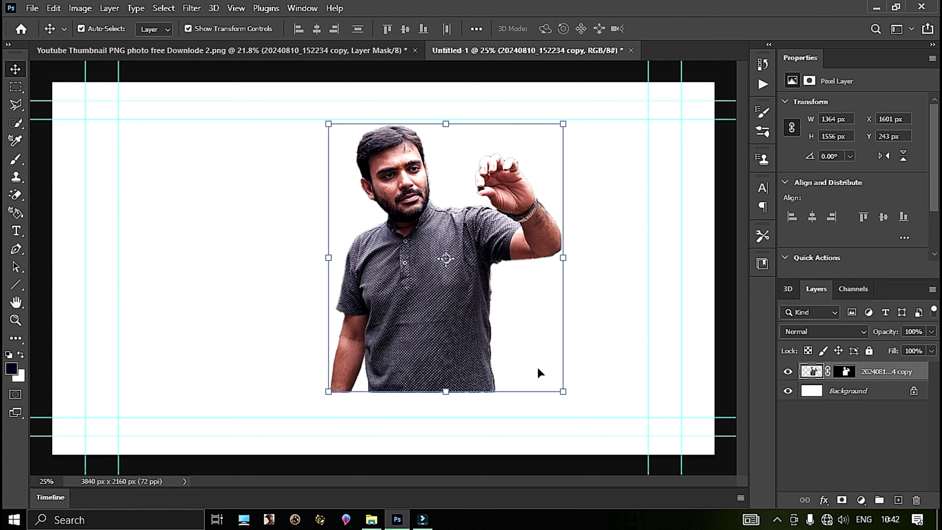
Scale the man to about 140% and place him along the left edge of the canvas, filling its height.
left_click_drag(561, 389, 630, 462)
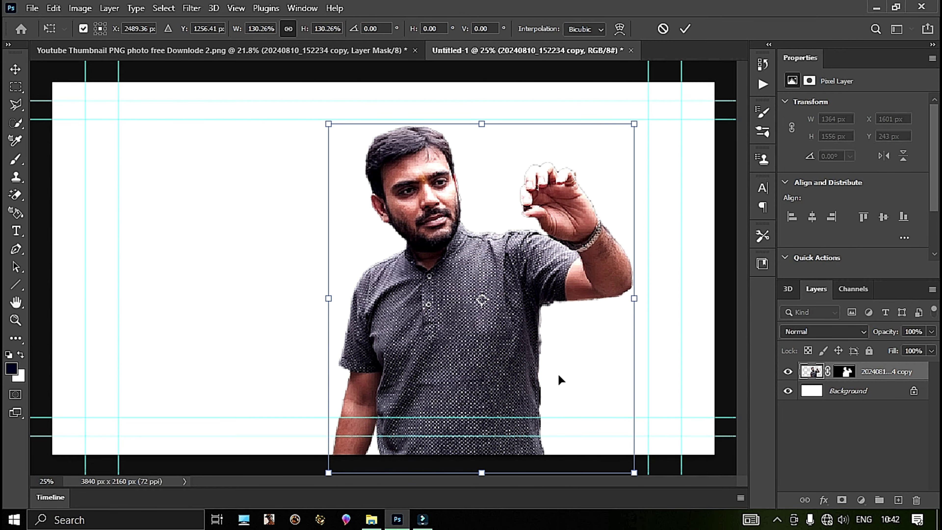
left_click_drag(558, 375, 284, 365)
left_click_drag(357, 112, 382, 85)
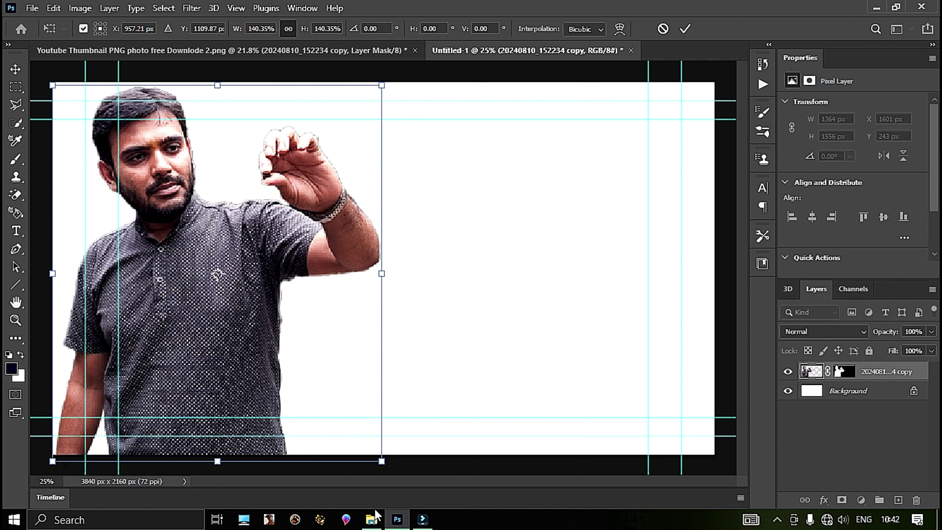
Switch to File Explorer, find the Neckband repair folder inside Youtube on drive K, and place its neck band image in the new document.
left_click(372, 519)
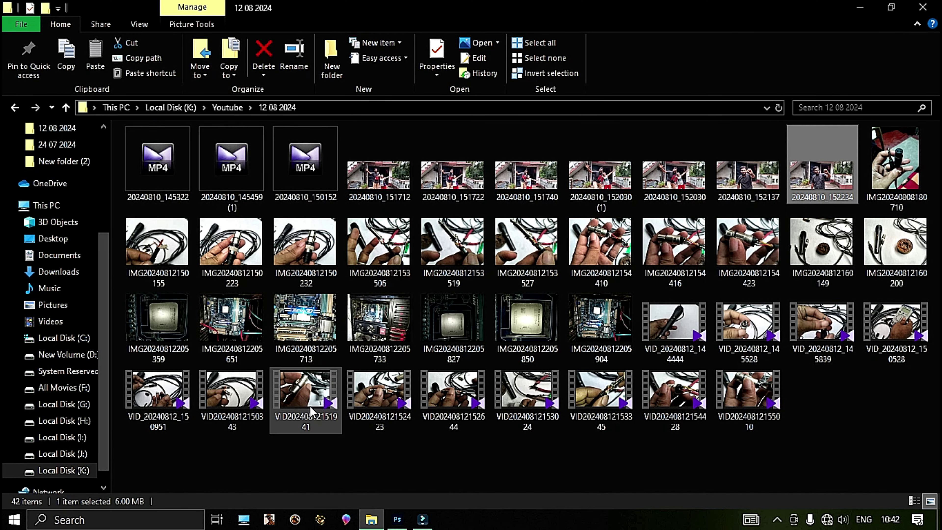
left_click(89, 470)
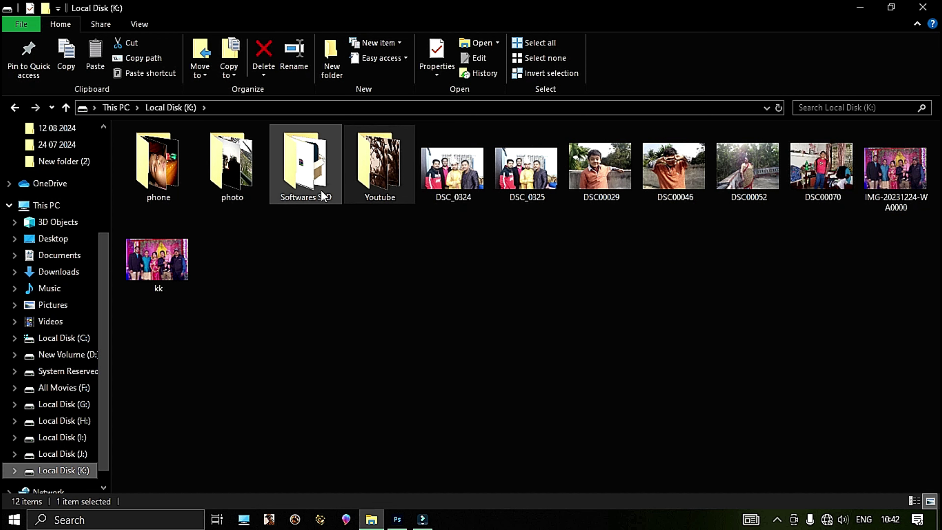
double_click(369, 186)
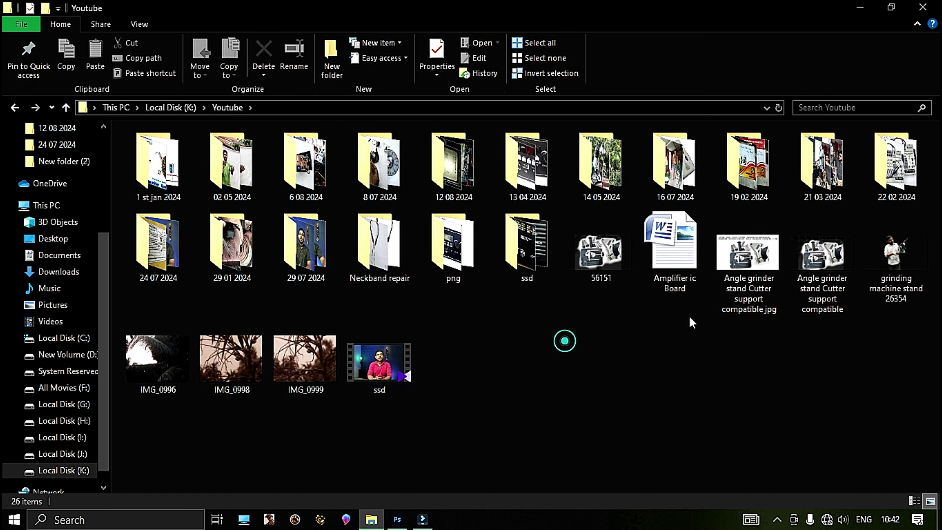
double_click(378, 244)
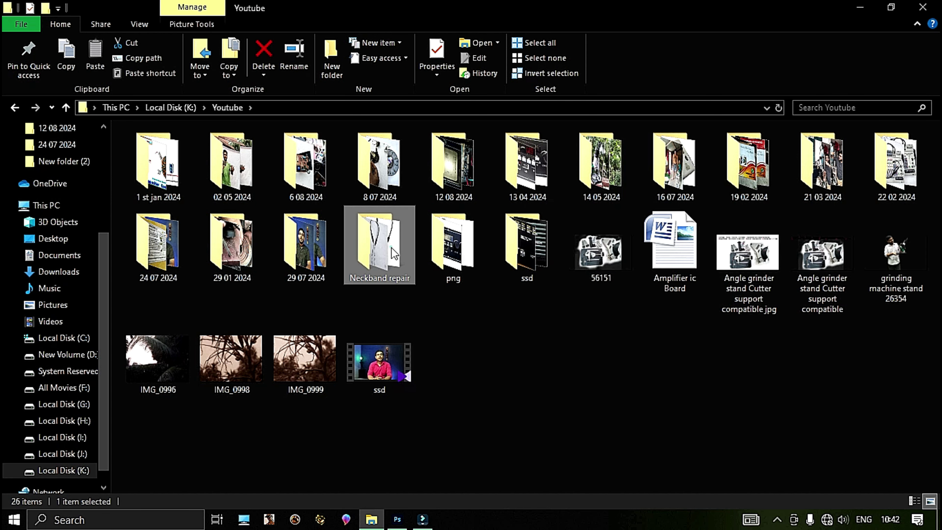
left_click(604, 253)
left_click_drag(607, 320, 430, 250)
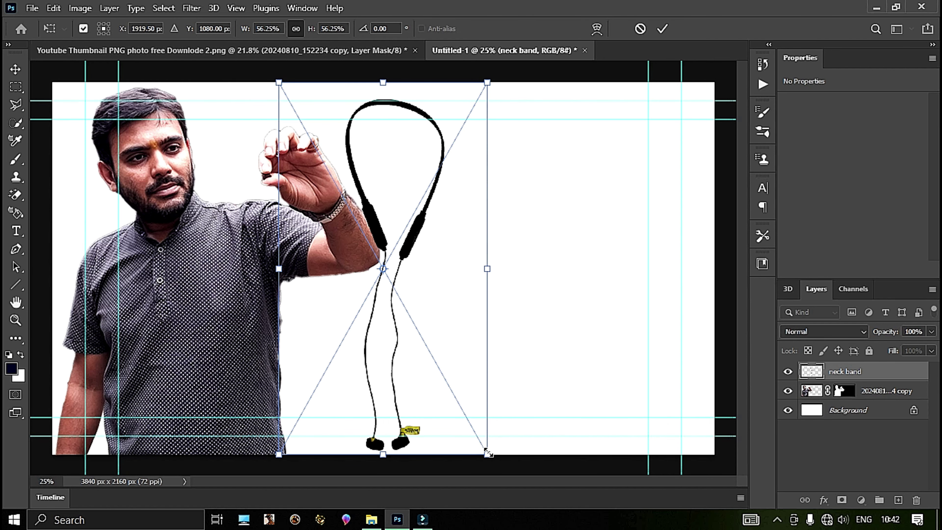
Scale down the neck band image and position it hanging from the man's raised hand.
left_click_drag(489, 451, 404, 300)
left_click_drag(371, 193, 296, 274)
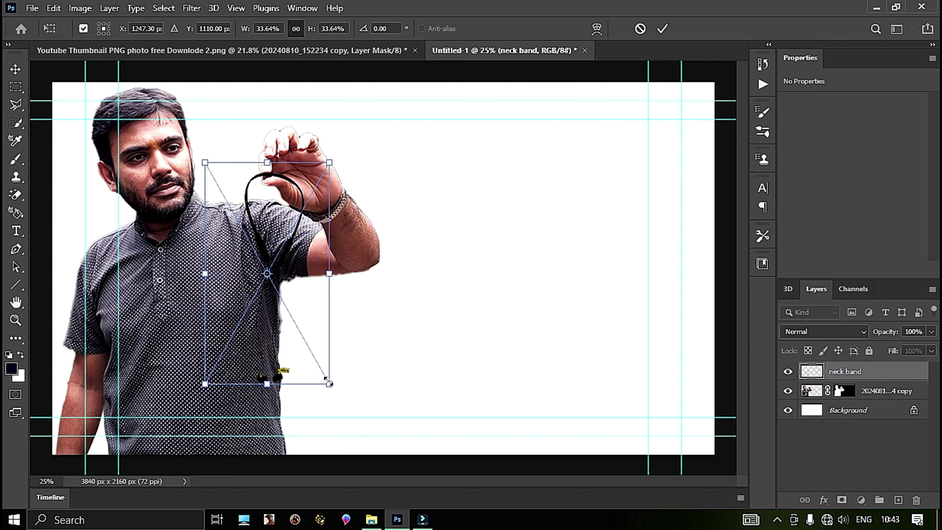
left_click_drag(329, 383, 351, 415)
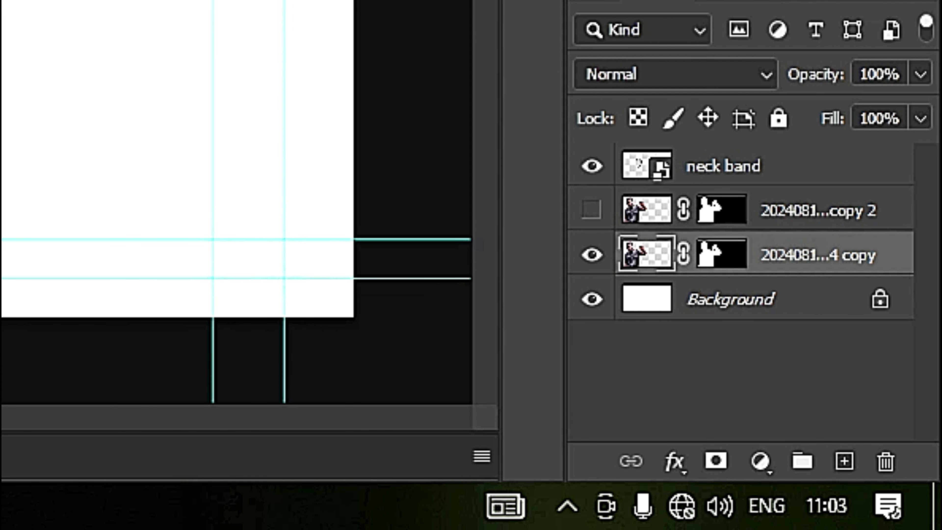
Hide the man's upper duplicate and give the lower man layer a red Satin effect with Dissolve blending, 100% opacity, 1 px distance and 250 px size.
left_click(592, 210)
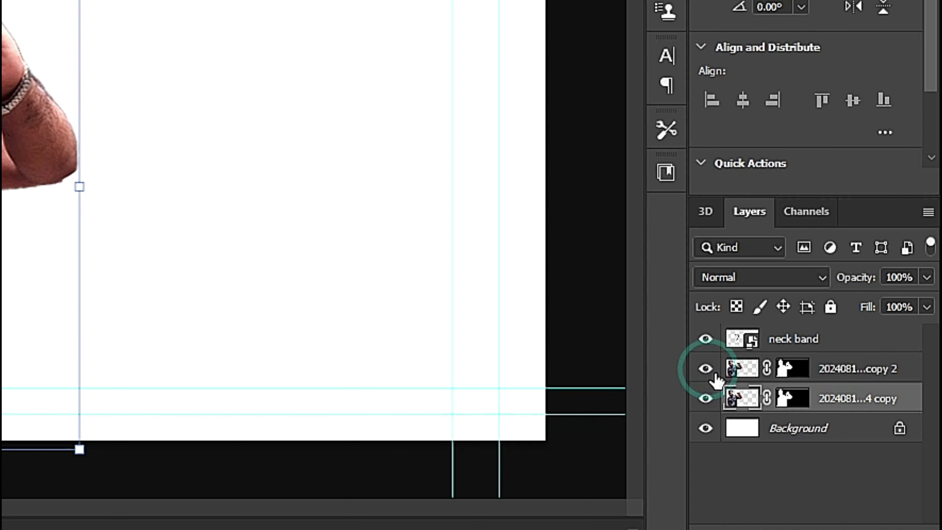
left_click(704, 369)
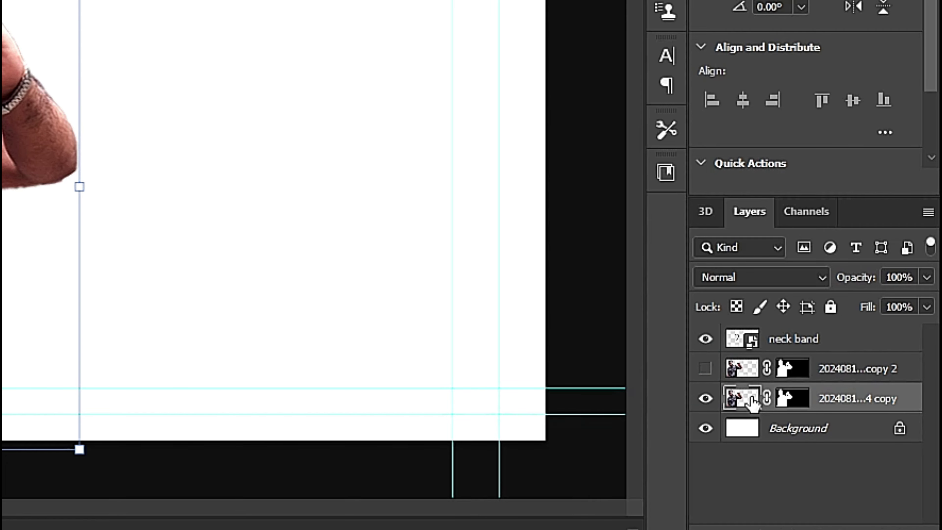
left_click(749, 401)
double_click(749, 401)
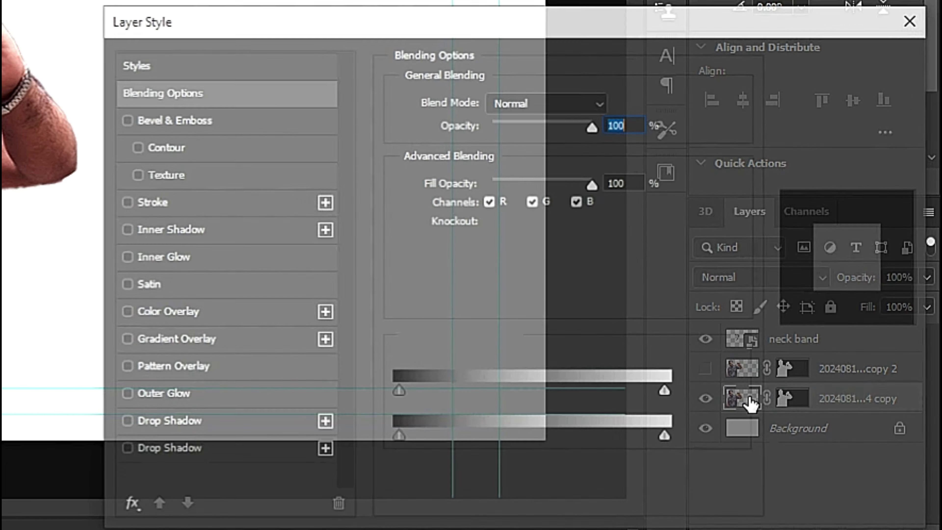
left_click_drag(310, 24, 312, 0)
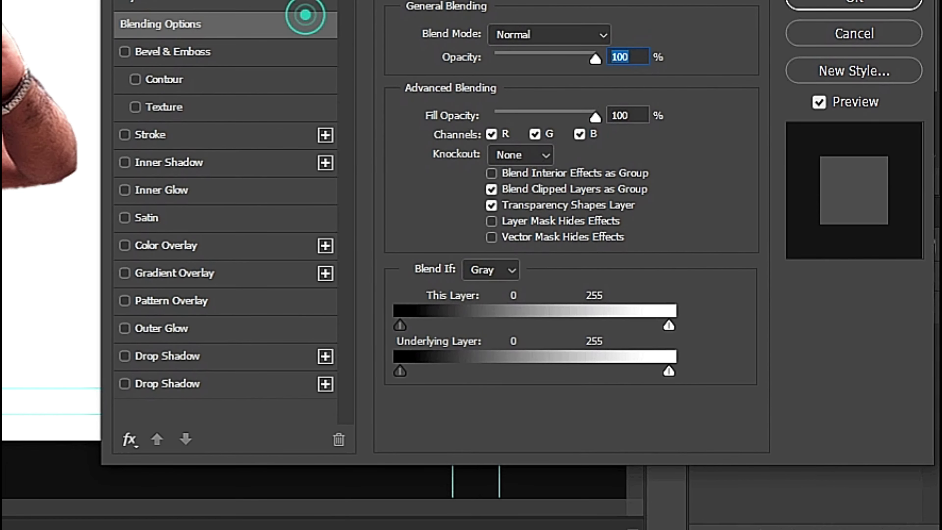
left_click(125, 218)
left_click(171, 218)
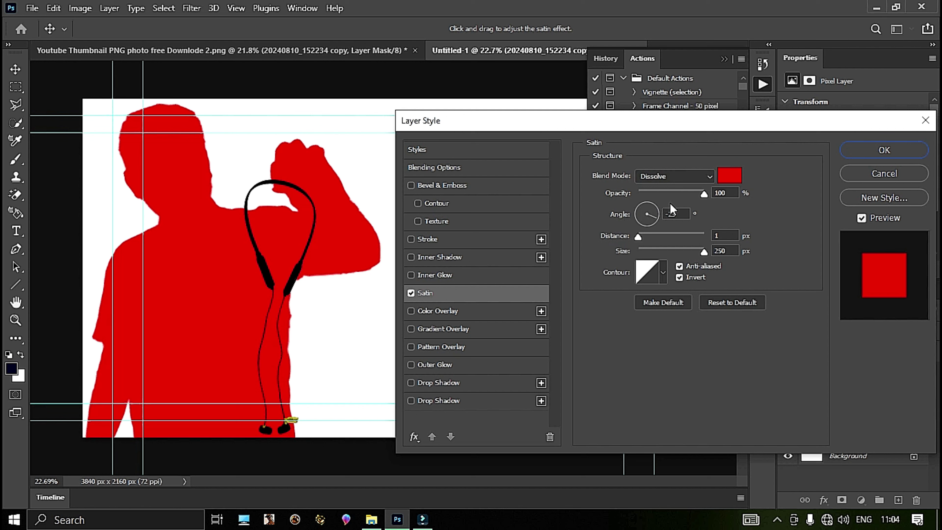
mouse_move(703, 193)
left_mouse_down()
mouse_move(638, 194)
mouse_move(708, 193)
left_mouse_up()
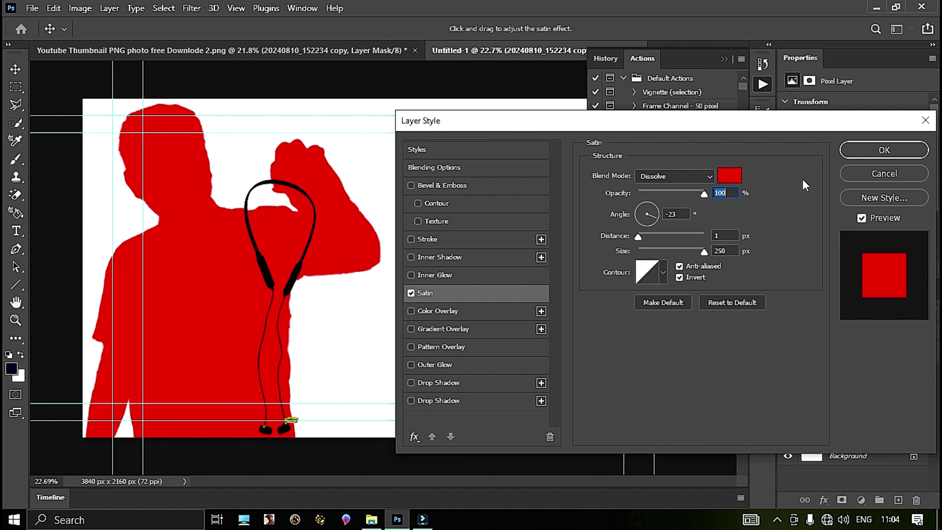
left_click(868, 152)
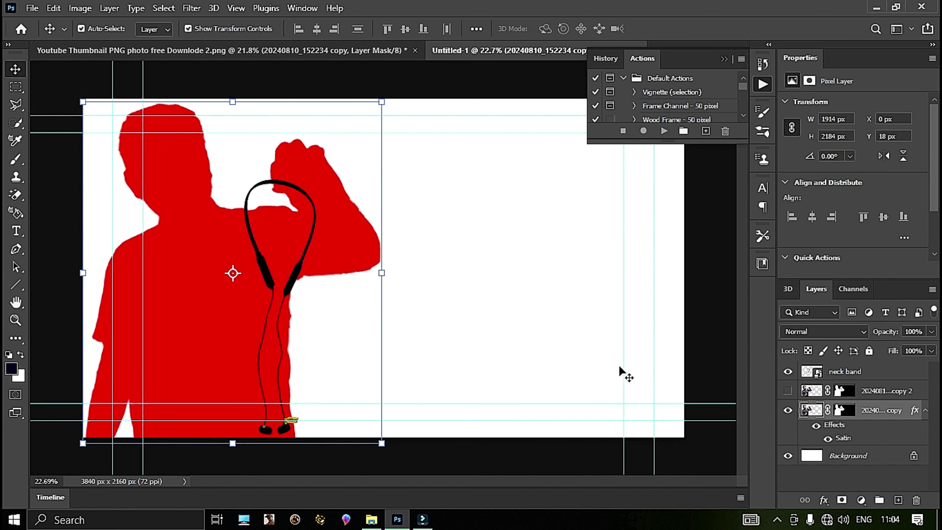
Show the man's upper duplicate, scale it to 98.53% and nudge it upward, offset from the red layer behind it.
left_click(787, 391)
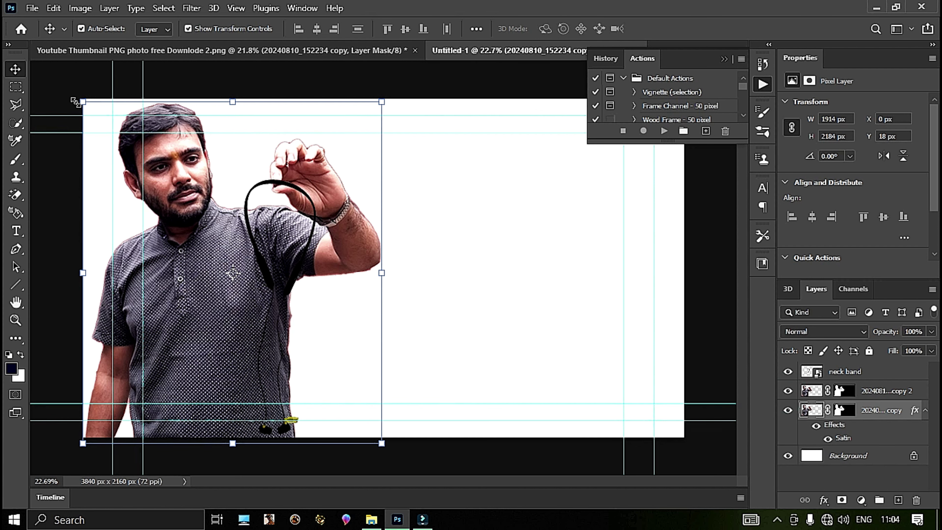
left_click_drag(83, 103, 89, 108)
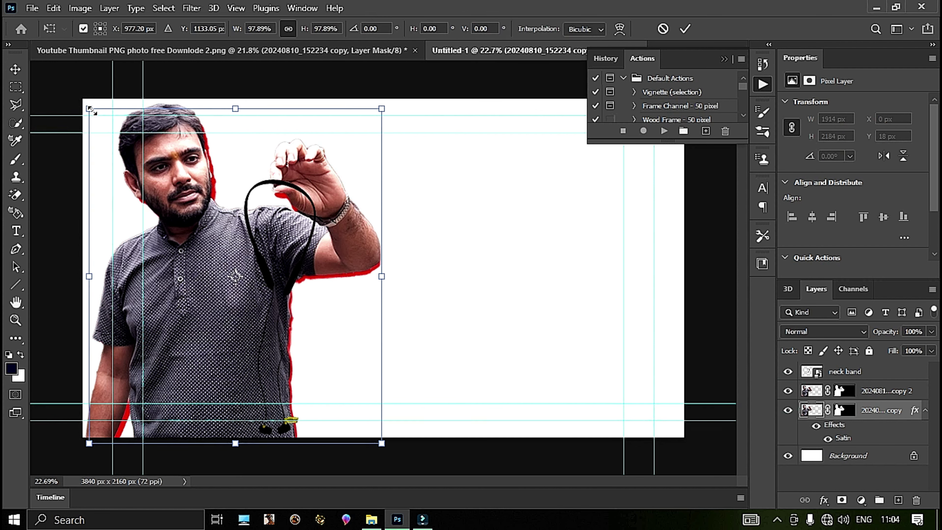
key("Escape")
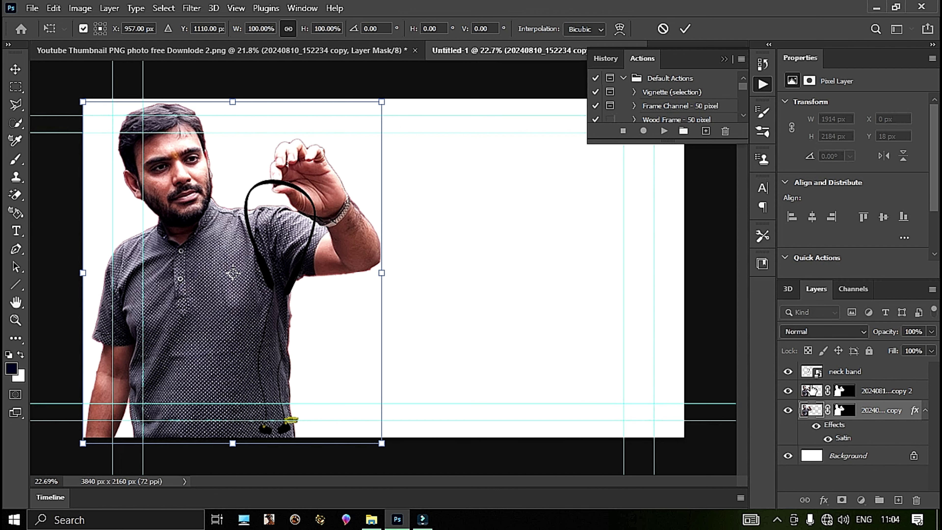
left_click(864, 396)
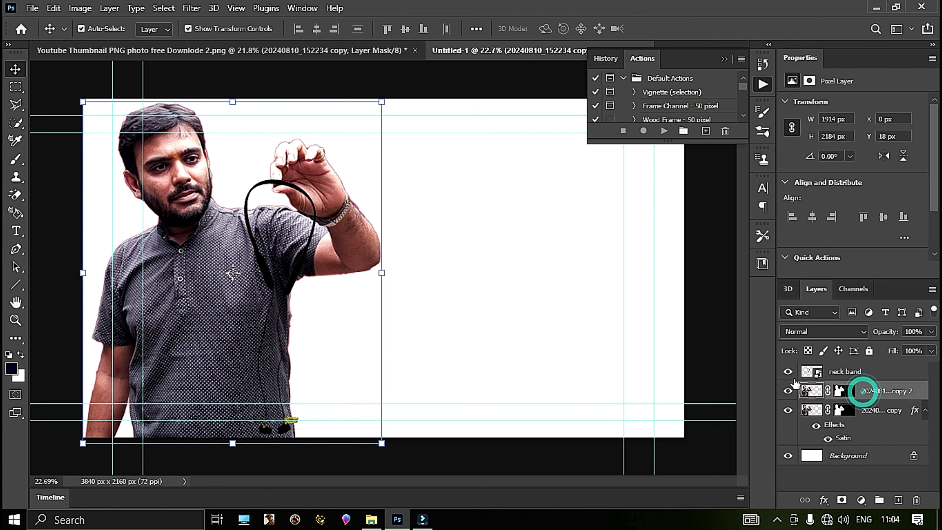
left_click_drag(84, 104, 98, 118)
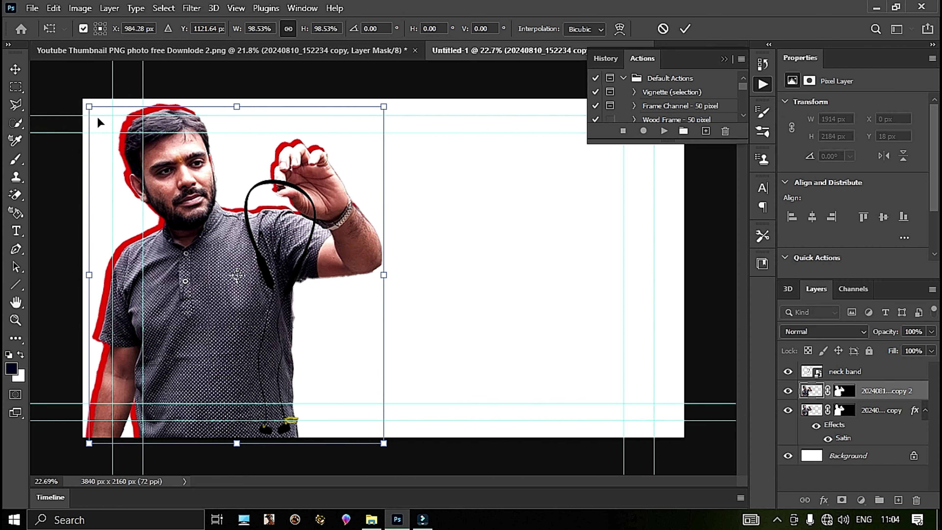
key("Up")
key("Up")
key("Up")
key("Up")
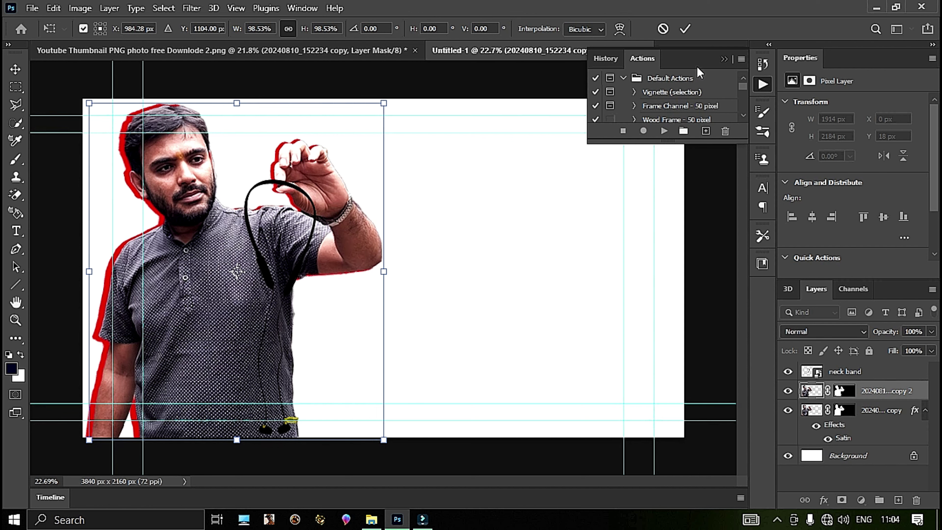
left_click(685, 28)
left_click(374, 517)
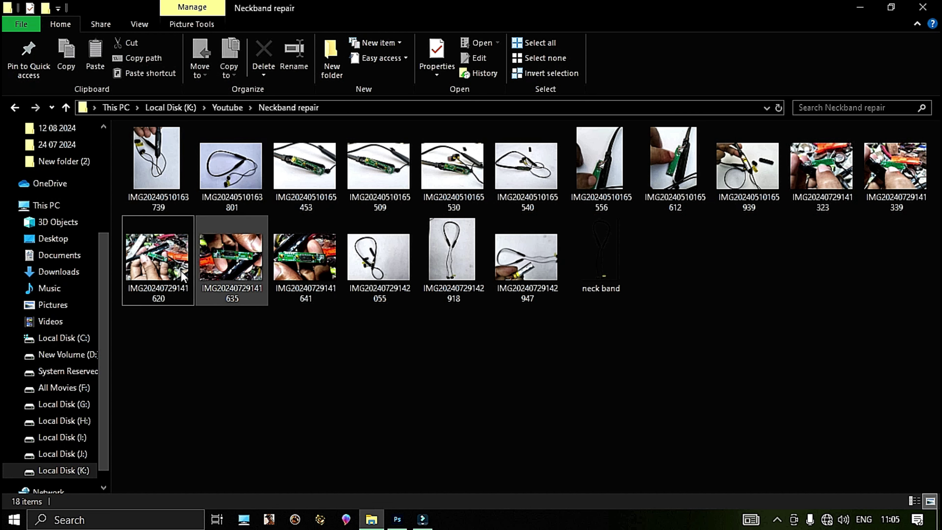
left_click_drag(171, 266, 444, 342)
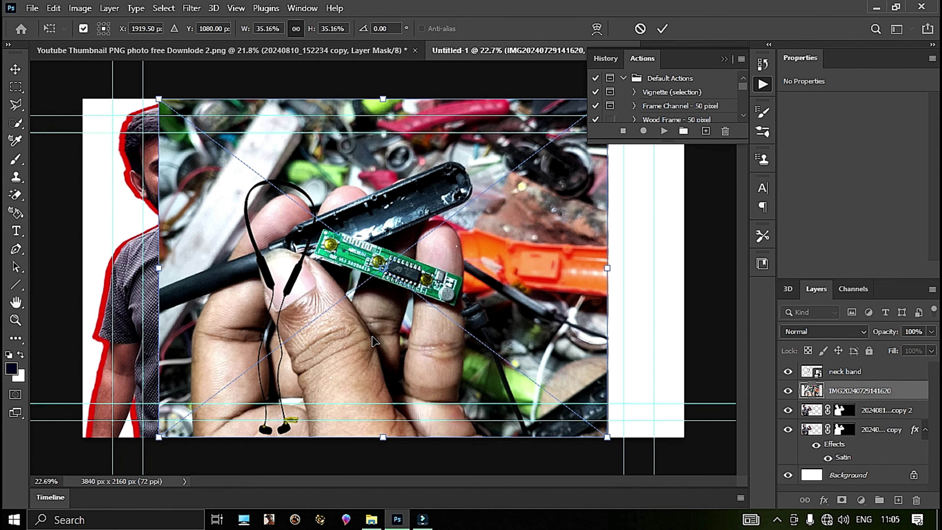
left_click_drag(375, 341, 564, 342)
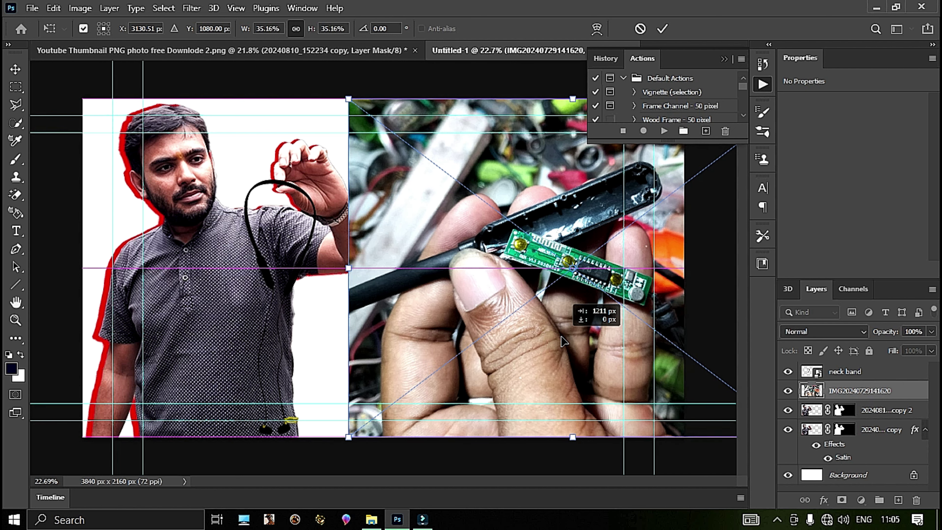
left_click(662, 30)
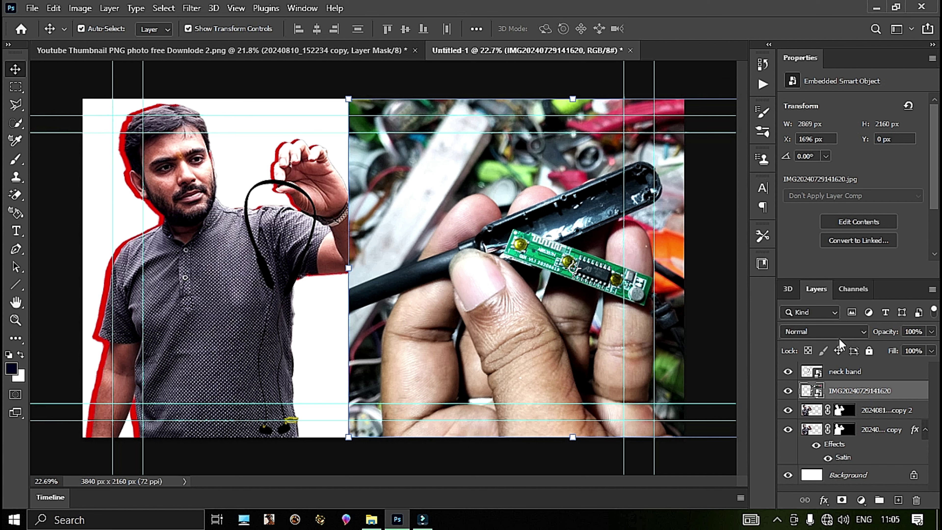
Convert the placed circuit board photo from a smart object to layers.
scroll(857, 232, "down", 1)
left_click(858, 226)
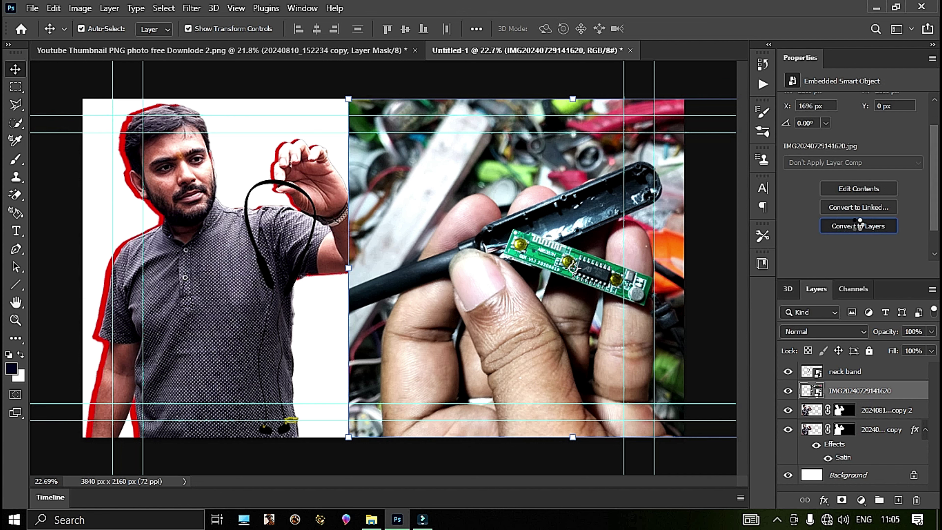
key("Return")
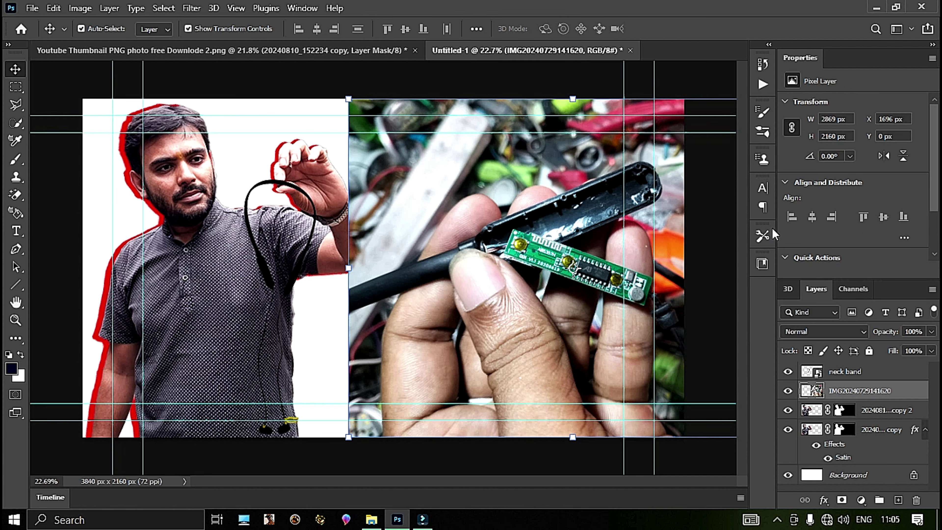
Outline the photo's left part along a slanted edge with the Polygonal Lasso, delete that area and deselect.
left_click(16, 86)
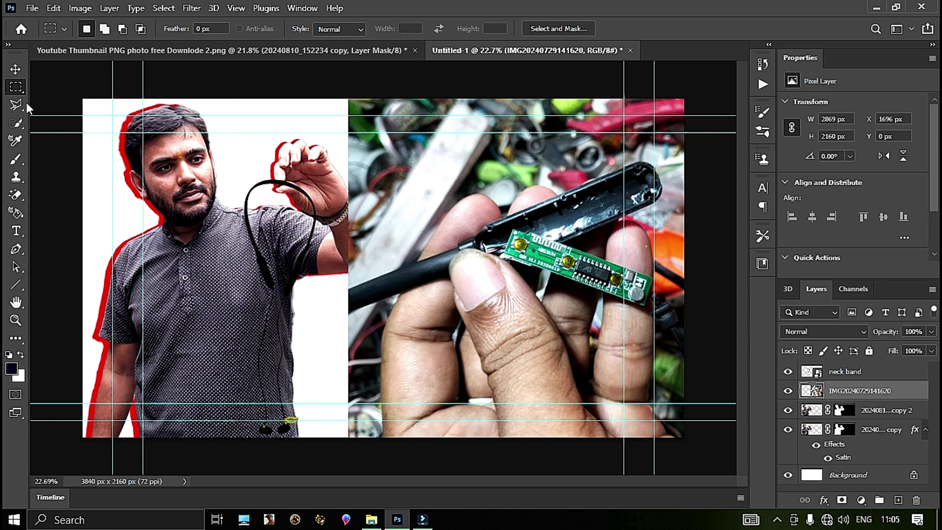
left_click(15, 105)
left_click(438, 84)
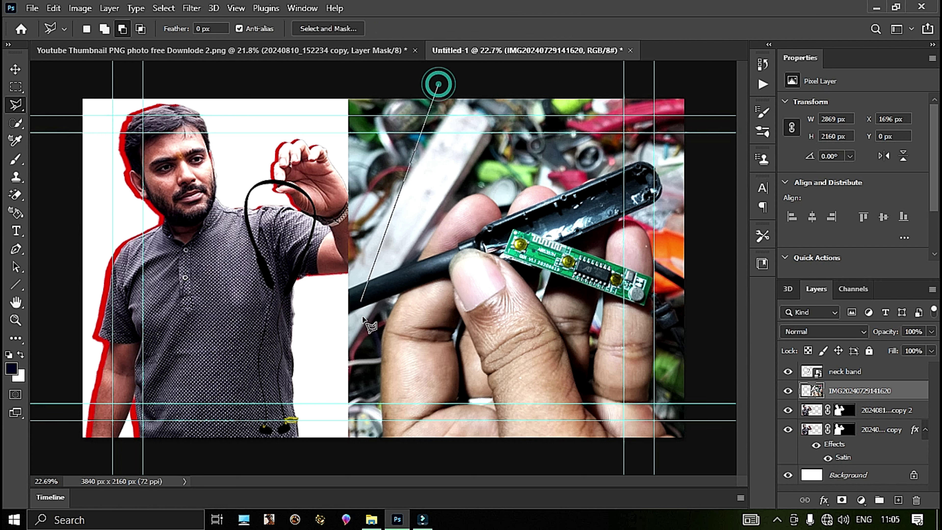
left_click(346, 450)
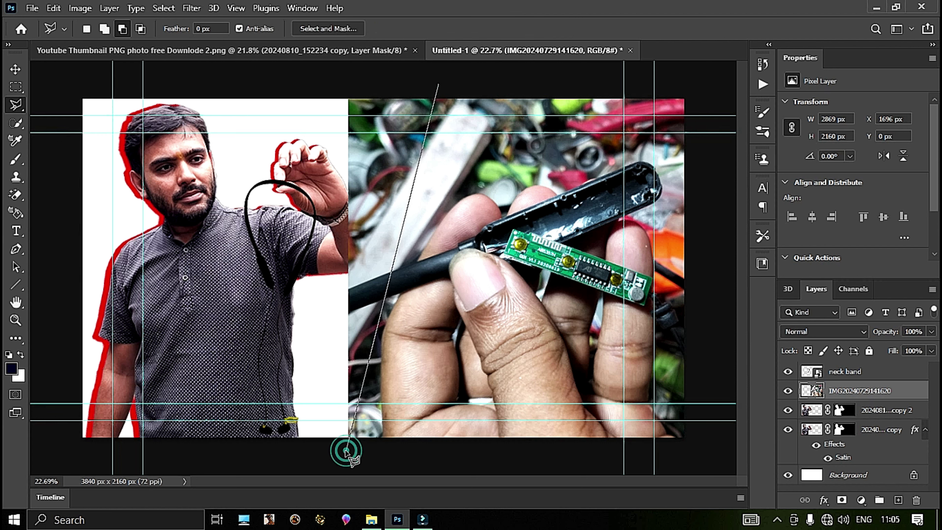
left_click(45, 323)
left_click(129, 204)
left_click(316, 81)
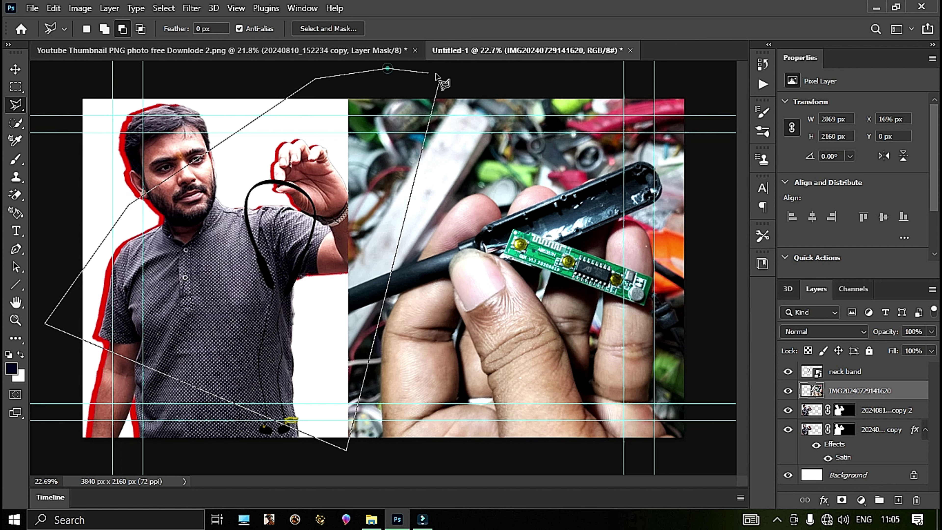
left_click(438, 84)
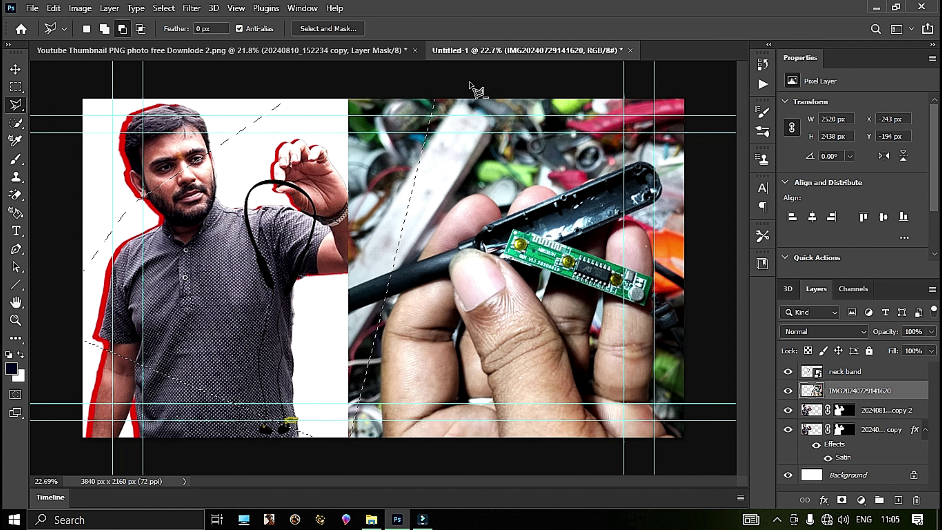
key("Delete")
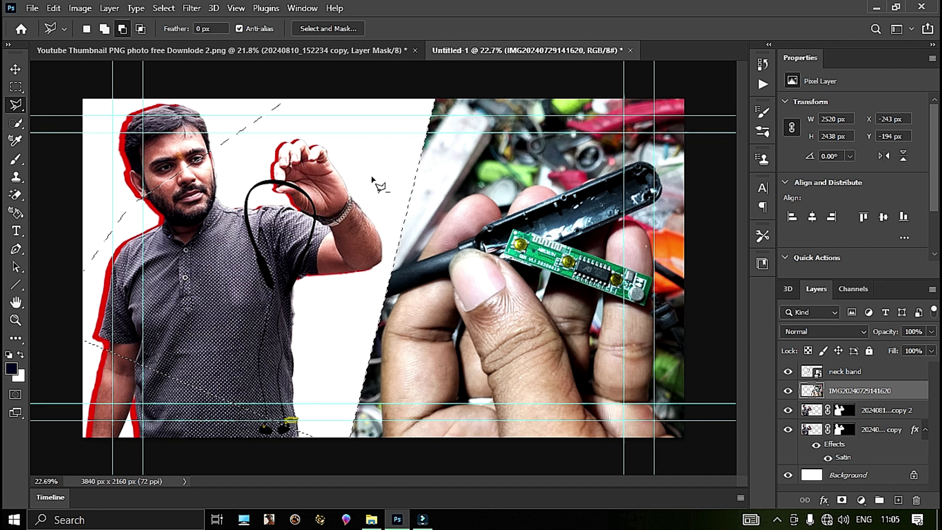
key("m")
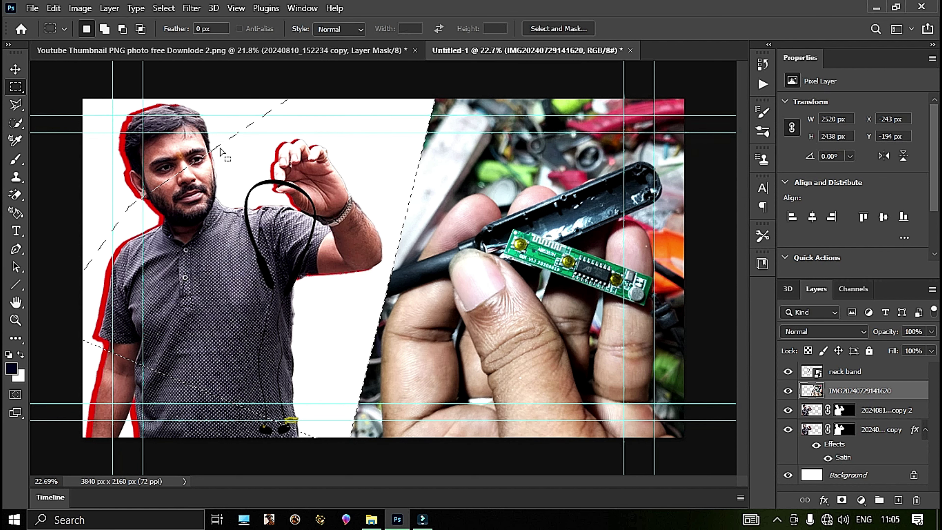
key("ctrl+d")
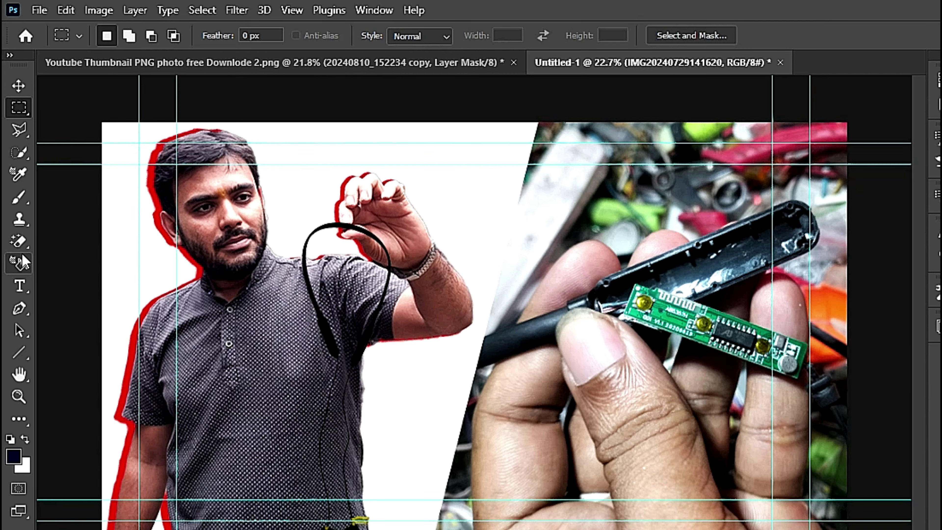
Load the Circular Rainbow gradient tool preset and change its gradient to the light teal-to-blue one from the Purples presets.
left_click(21, 267)
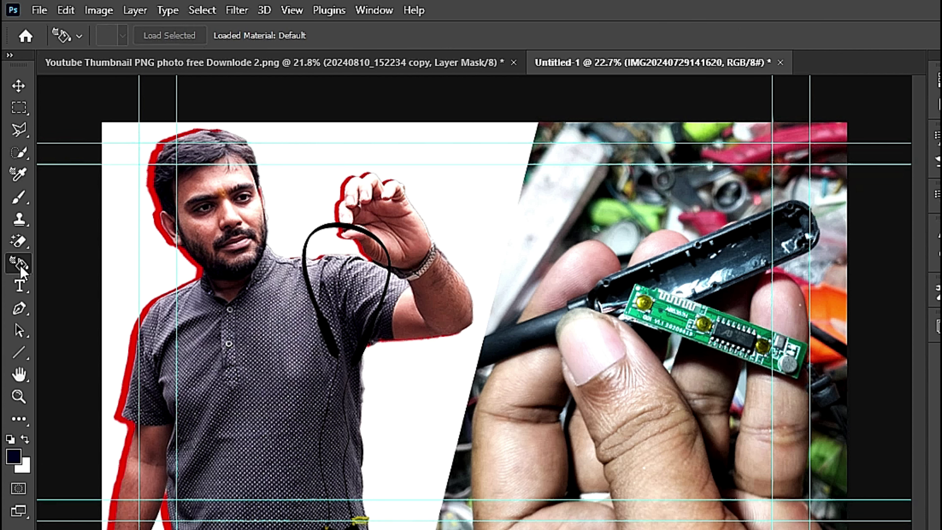
left_click(70, 35)
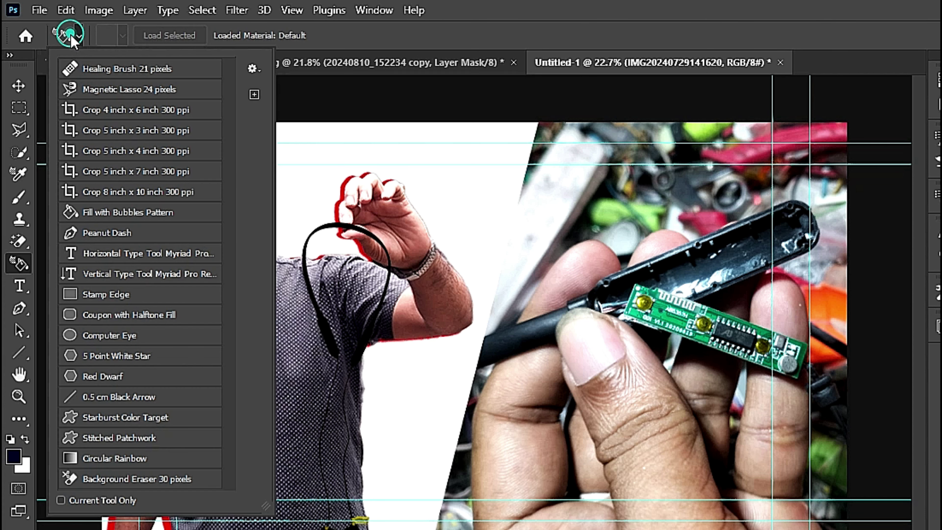
left_click(108, 458)
left_click(132, 30)
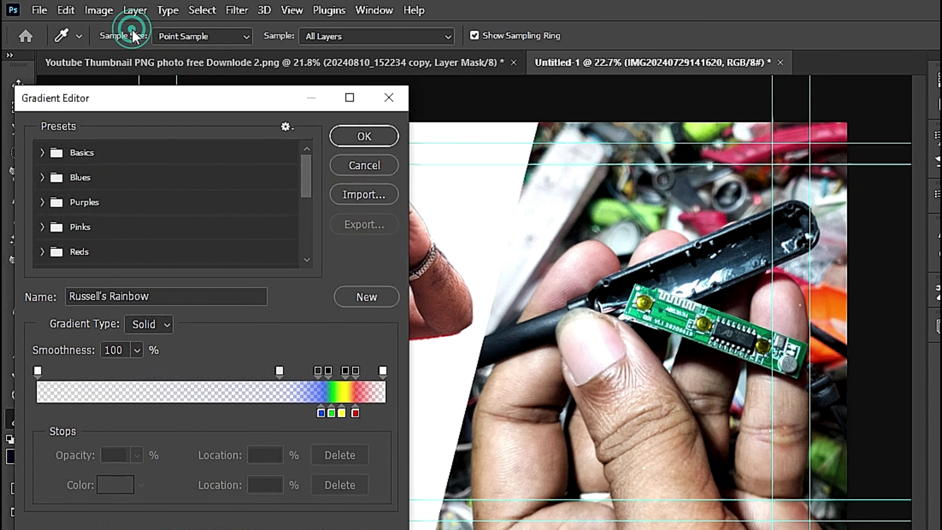
left_click(44, 152)
left_click(69, 177)
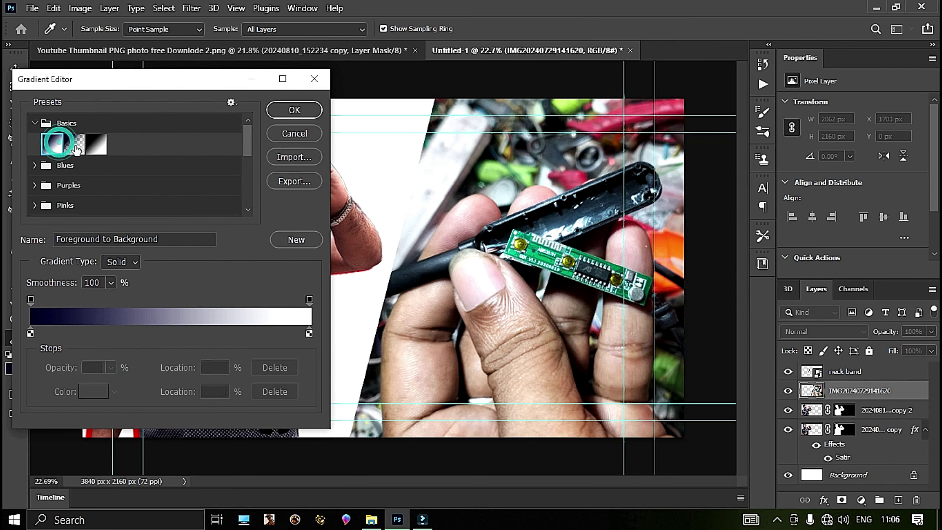
left_click_drag(221, 80, 635, 107)
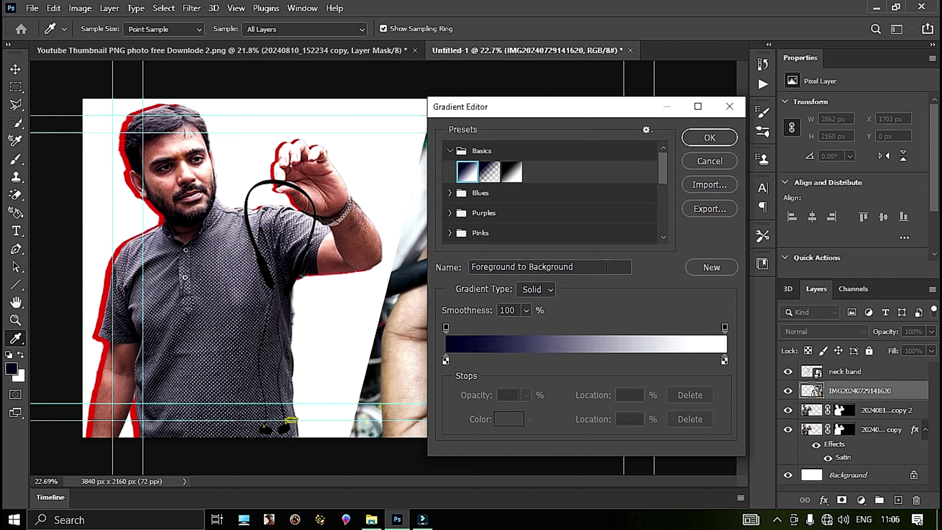
left_click(450, 213)
scroll(527, 237, "down", 3)
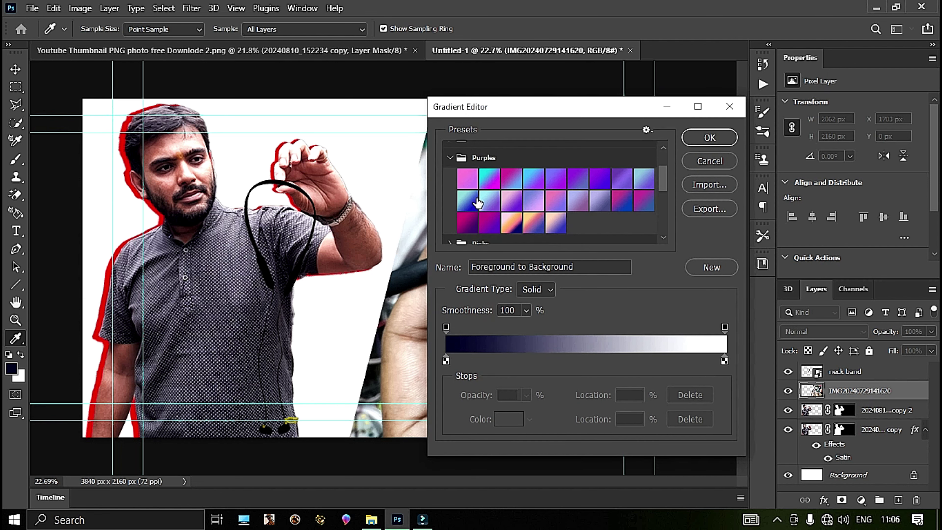
left_click(476, 203)
left_click(707, 138)
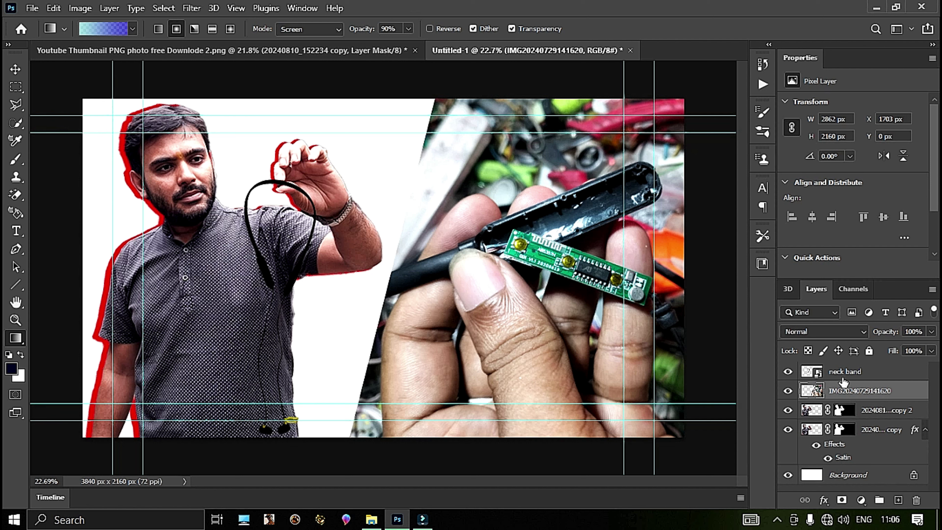
Add a new layer directly above the Background and fill it with the teal-to-blue gradient from the canvas's top-left corner toward the bottom centre.
left_click(894, 500)
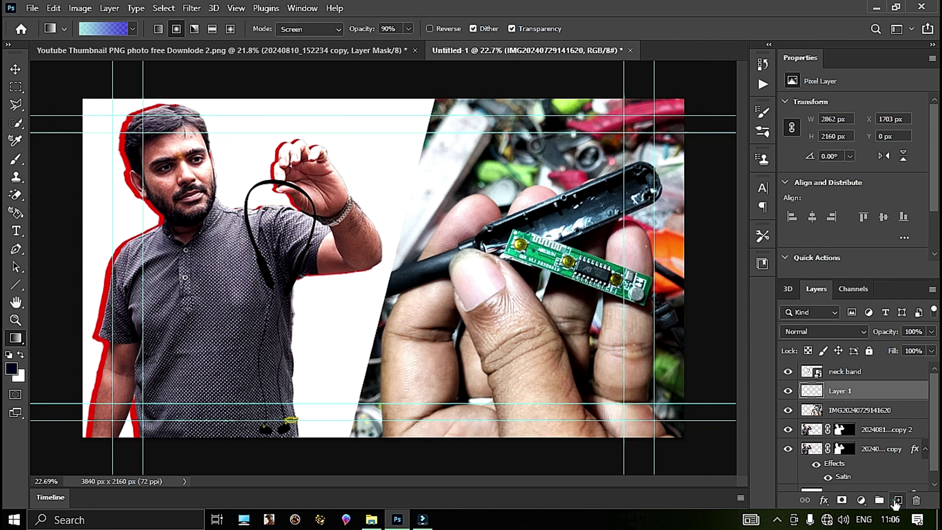
left_click_drag(839, 389, 850, 461)
scroll(842, 446, "down", 1)
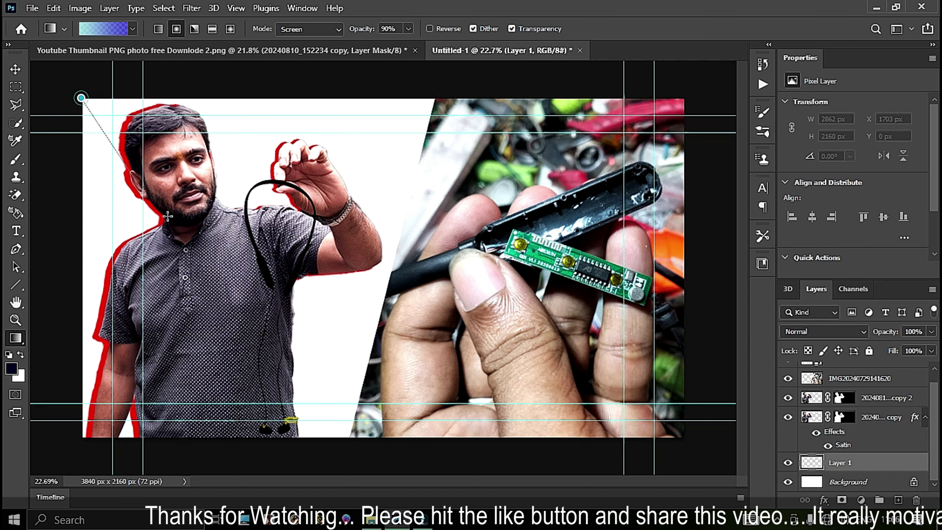
left_click_drag(80, 95, 362, 452)
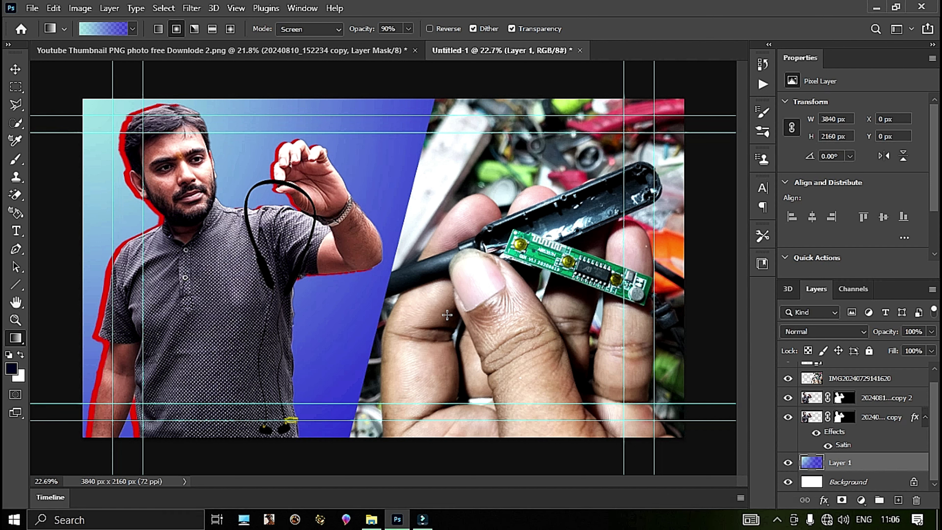
left_click(844, 379)
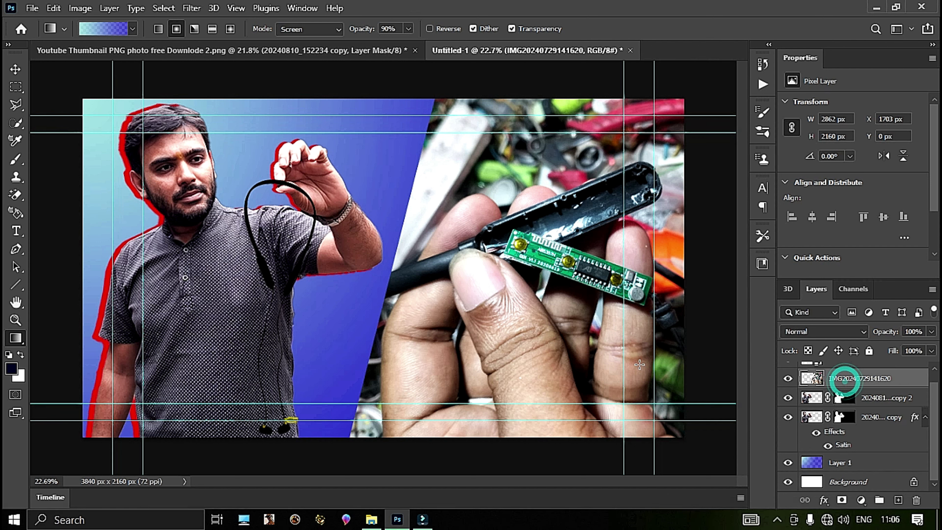
key("v")
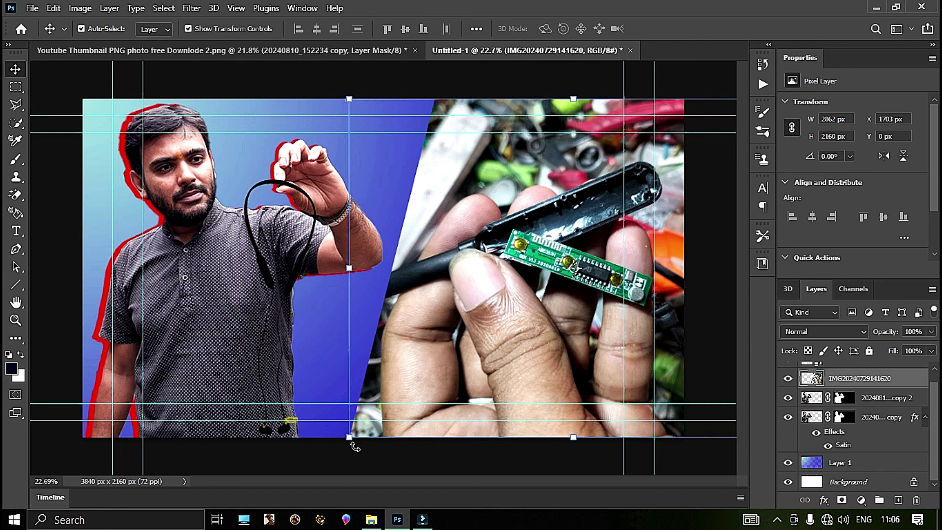
left_click_drag(349, 438, 247, 447)
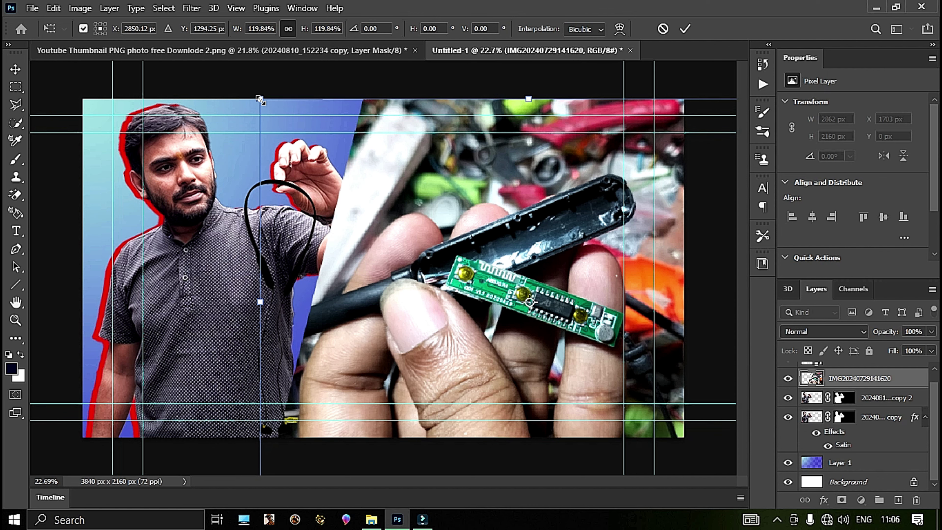
left_click_drag(261, 99, 268, 105)
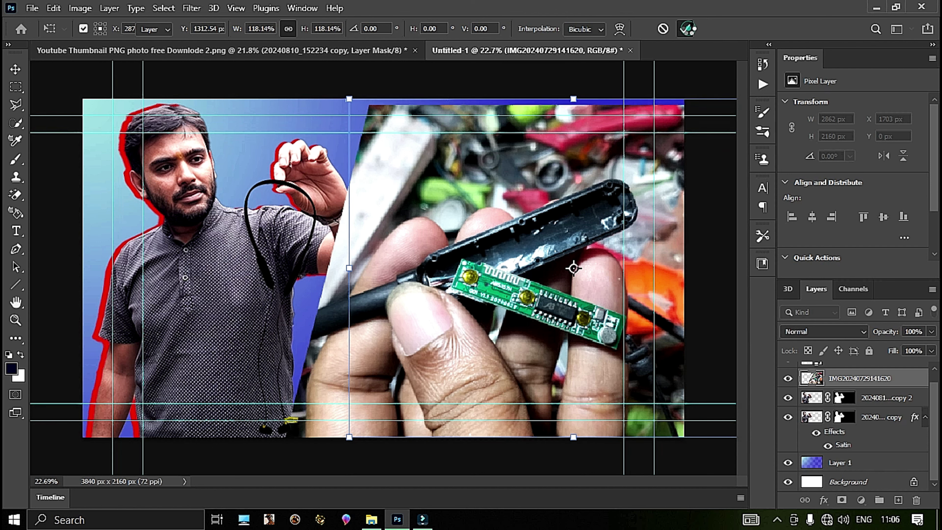
left_click(685, 28)
Move the photo layer below both man layers and enlarge it to 106.42% so it extends past the canvas's top edge.
left_click_drag(860, 382, 860, 455)
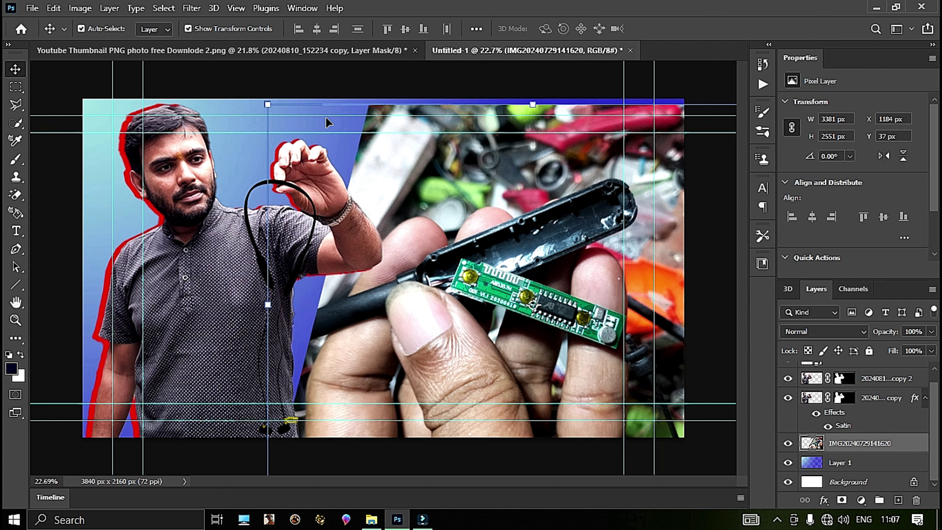
left_click_drag(264, 105, 231, 78)
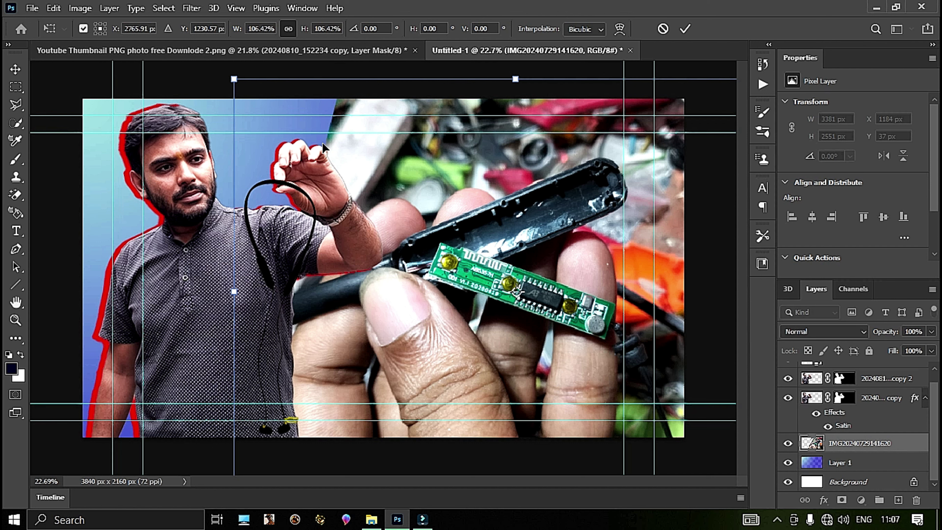
left_click(685, 29)
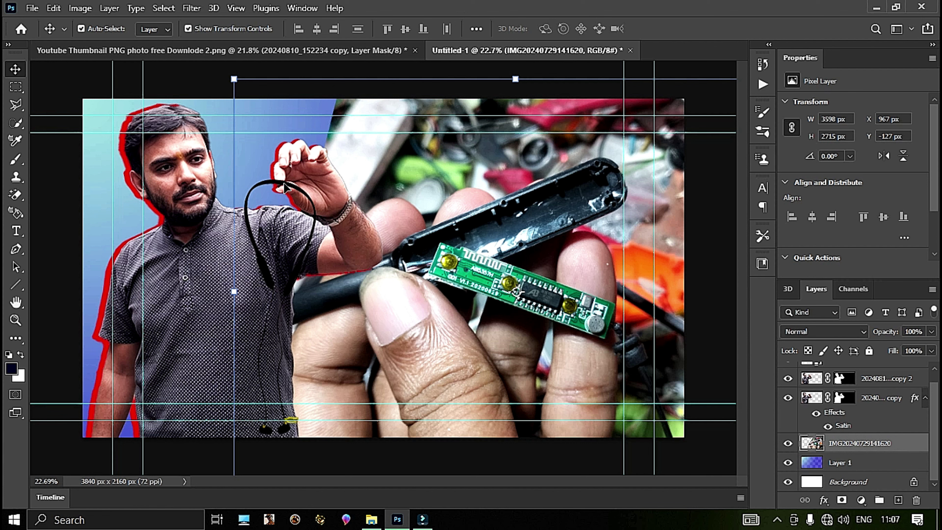